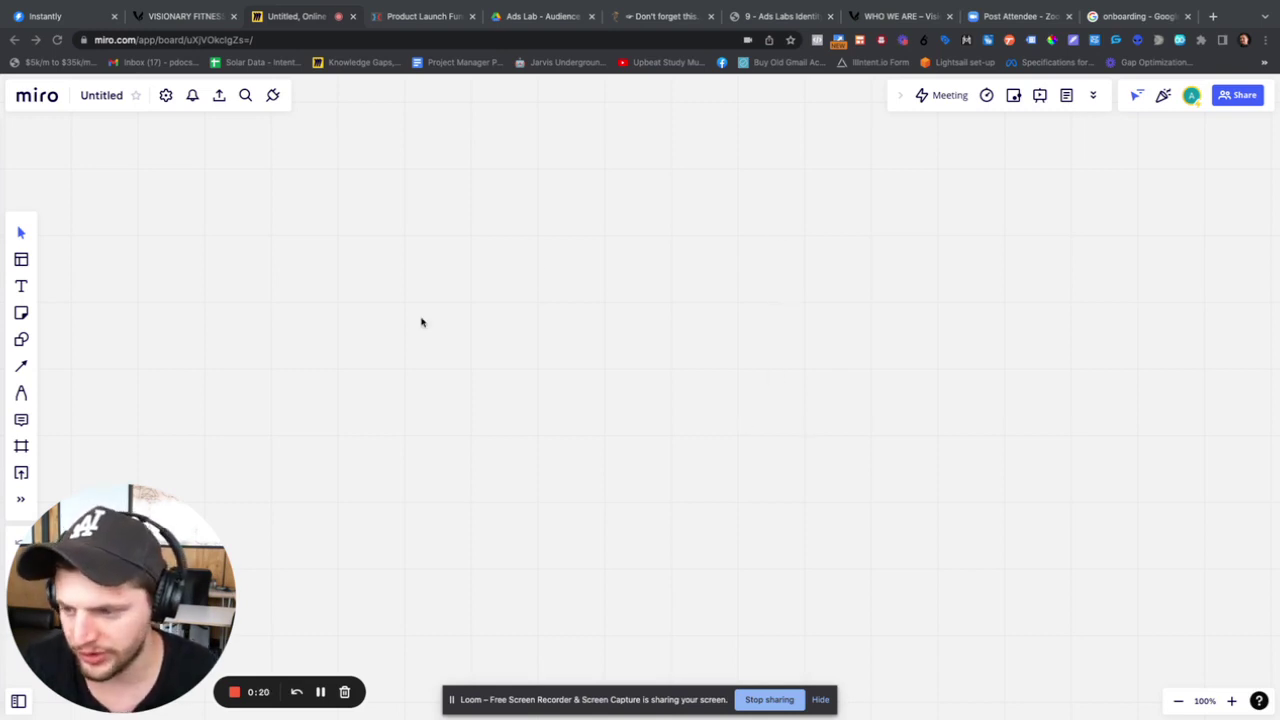
Step: Draw a large box on the empty board with a thicker black pen and write "W." inside its upper part
click(24, 394)
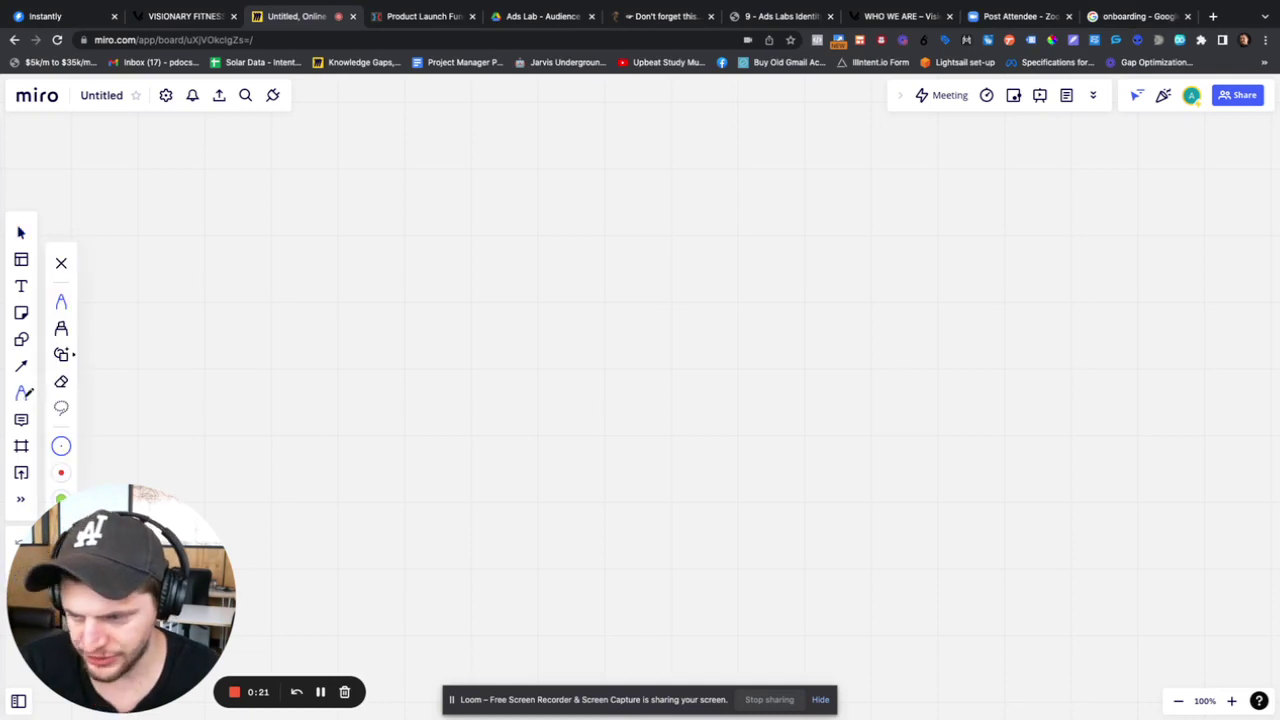
click(61, 447)
mouse_move(98, 331)
mouse_down()
mouse_move(139, 331)
mouse_move(100, 331)
mouse_move(122, 331)
mouse_up()
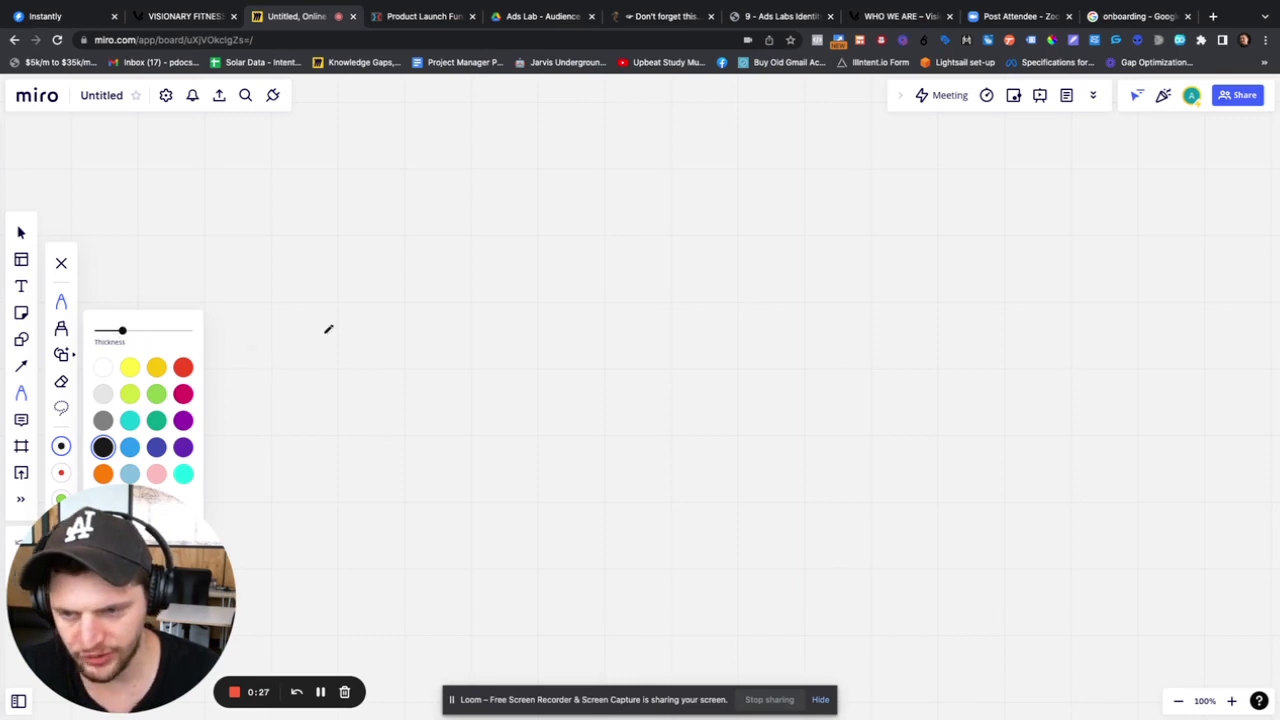
mouse_move(312, 199)
mouse_down()
mouse_move(383, 428)
mouse_move(534, 190)
mouse_move(325, 193)
mouse_up()
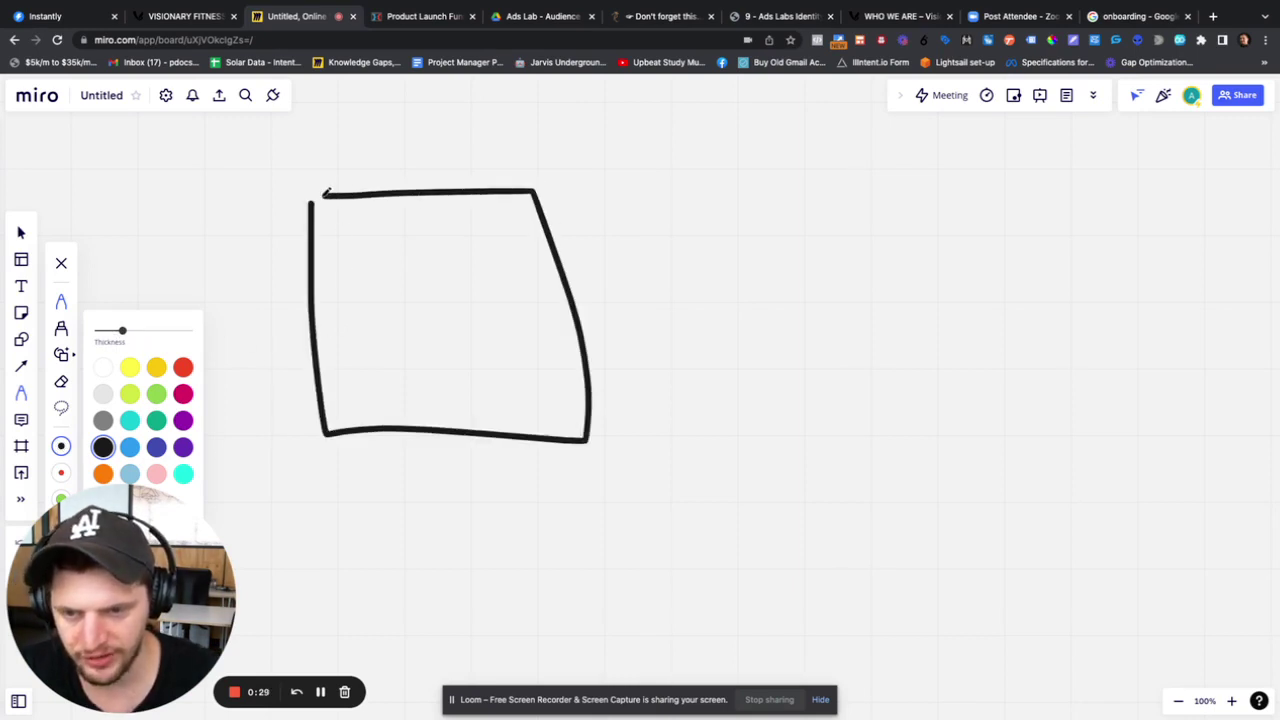
scroll(463, 366, right, 2)
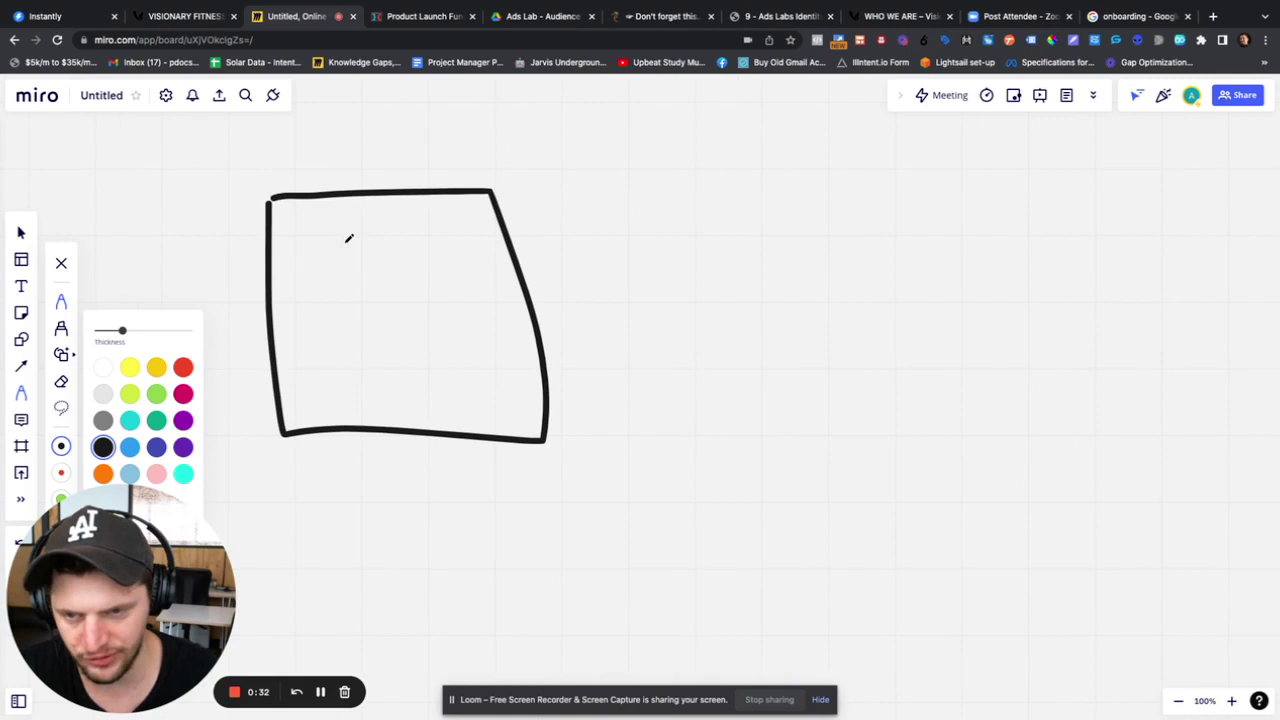
mouse_move(331, 233)
mouse_down()
mouse_move(346, 252)
mouse_move(372, 236)
mouse_up()
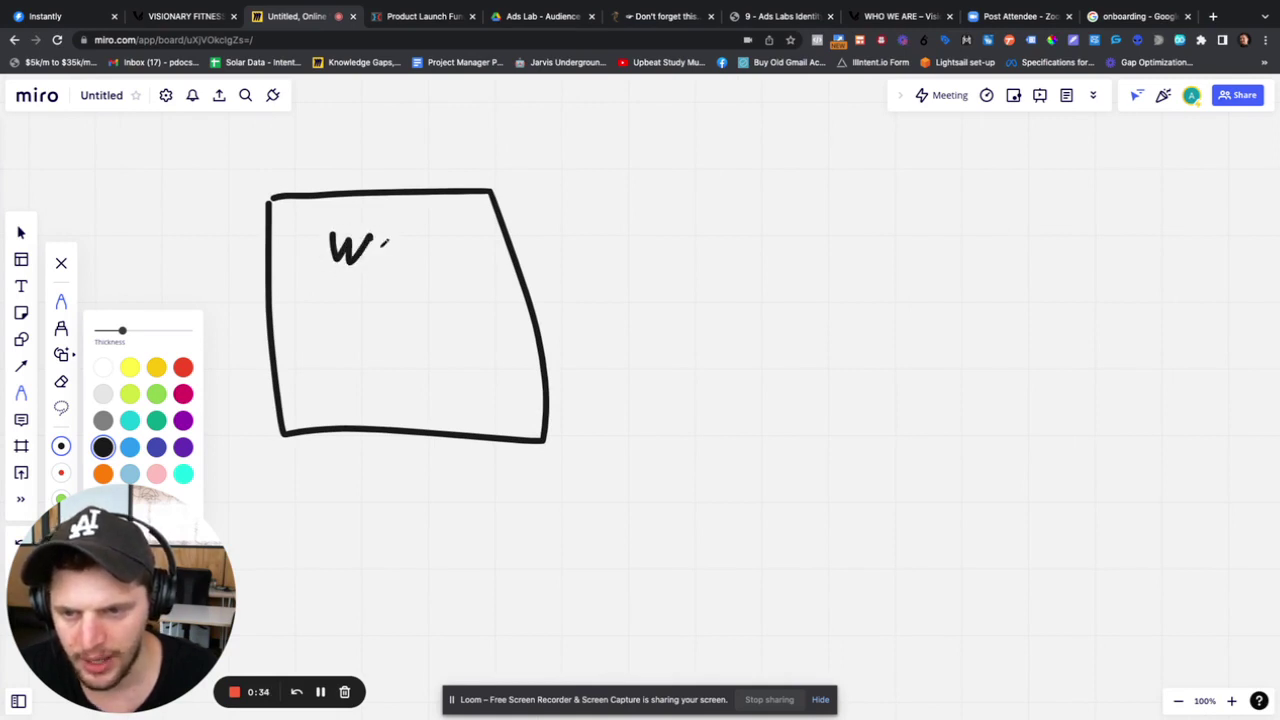
Step: Draw a small purple mark inside the box's lower-right corner
click(184, 424)
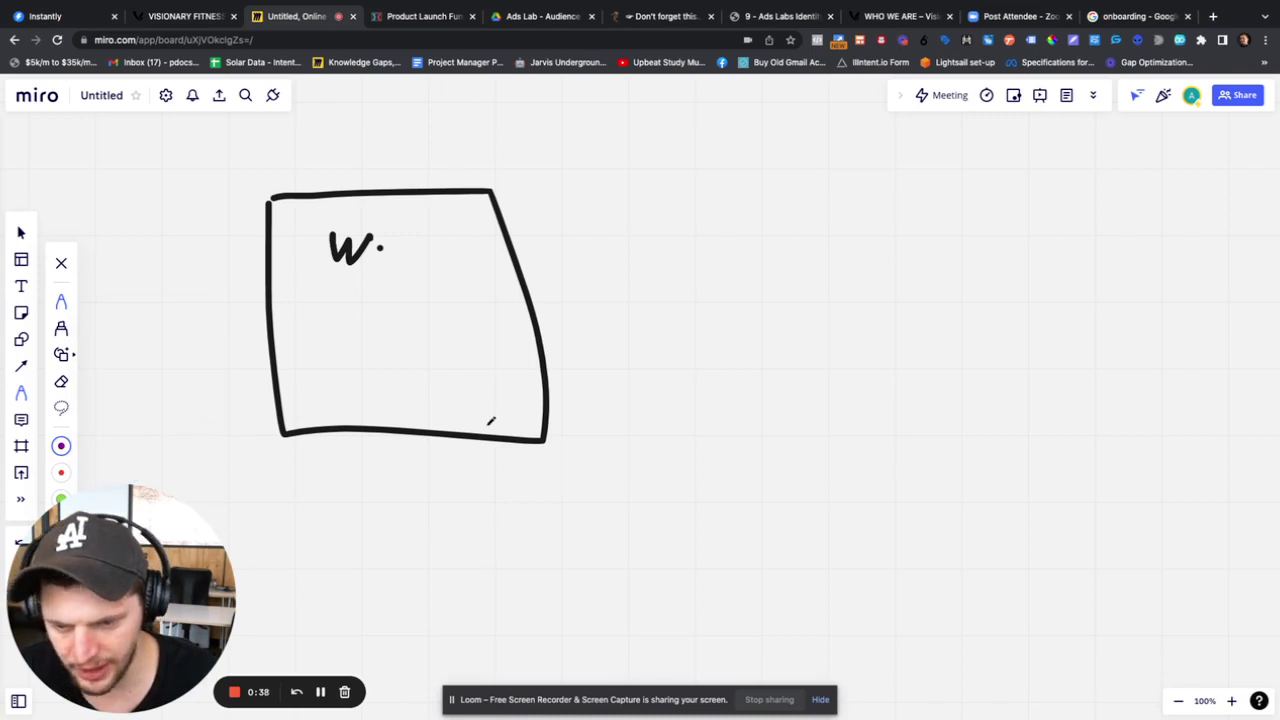
mouse_move(490, 421)
mouse_down()
mouse_move(492, 400)
mouse_move(494, 428)
mouse_move(480, 420)
mouse_move(505, 414)
mouse_up()
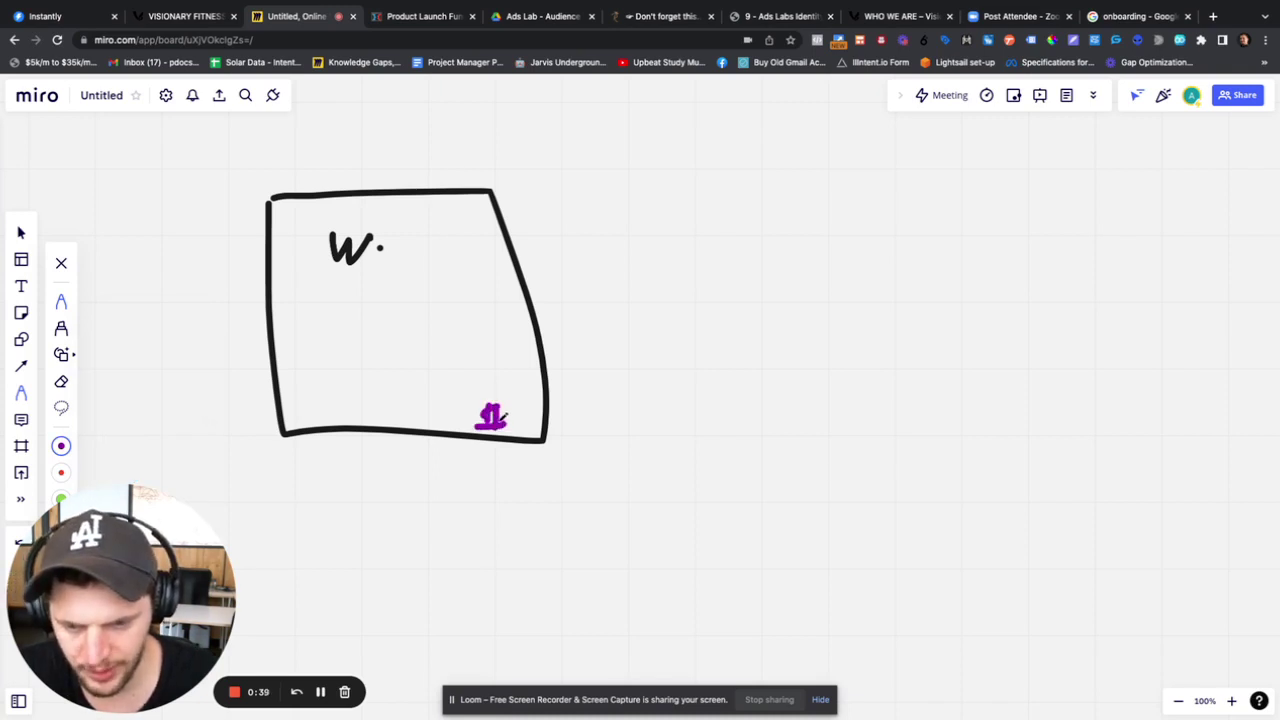
scroll(505, 414, right, 5)
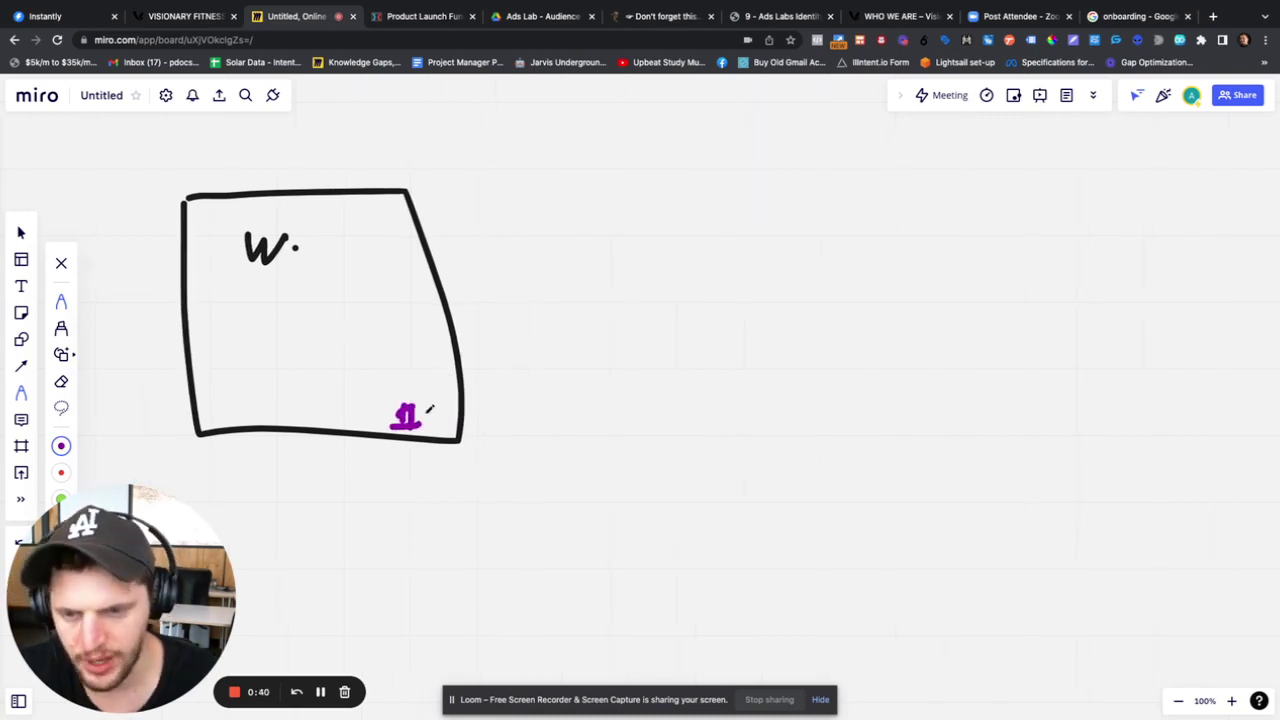
Step: Draw a black arrow pointing into the box's left side and write "USA" above it
click(62, 447)
click(104, 448)
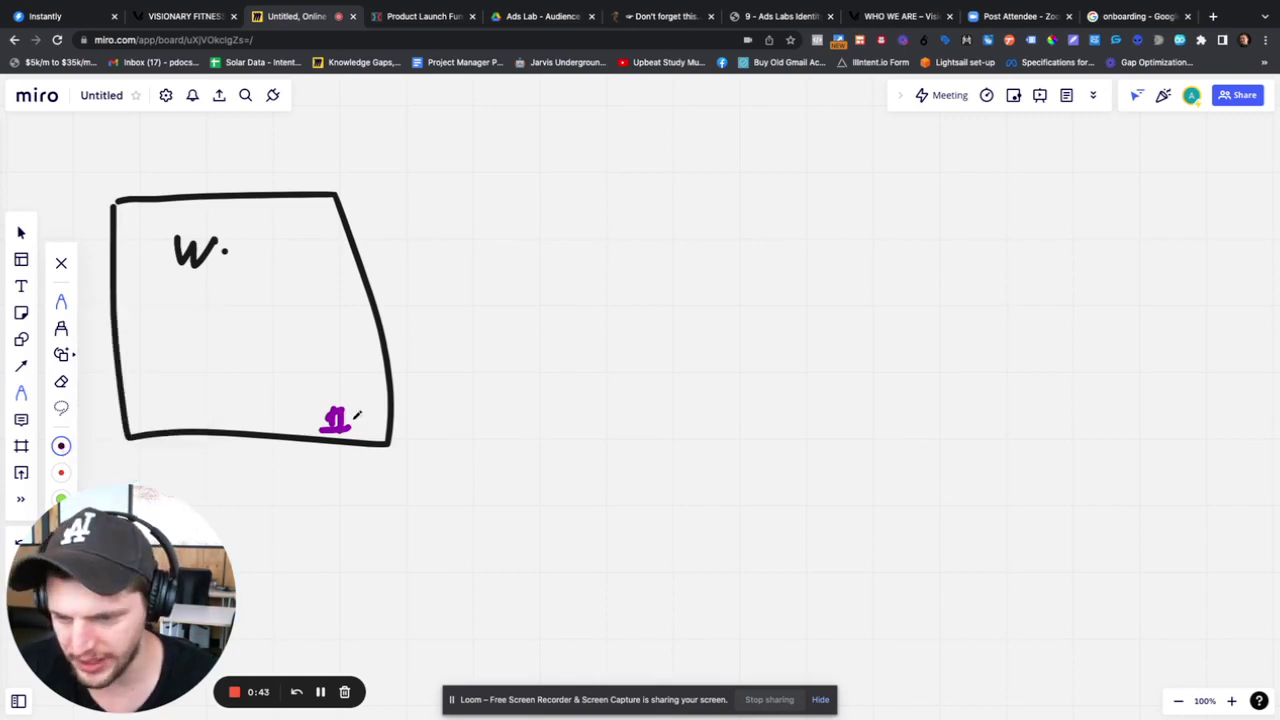
scroll(382, 424, up, 2)
scroll(382, 424, left, 3)
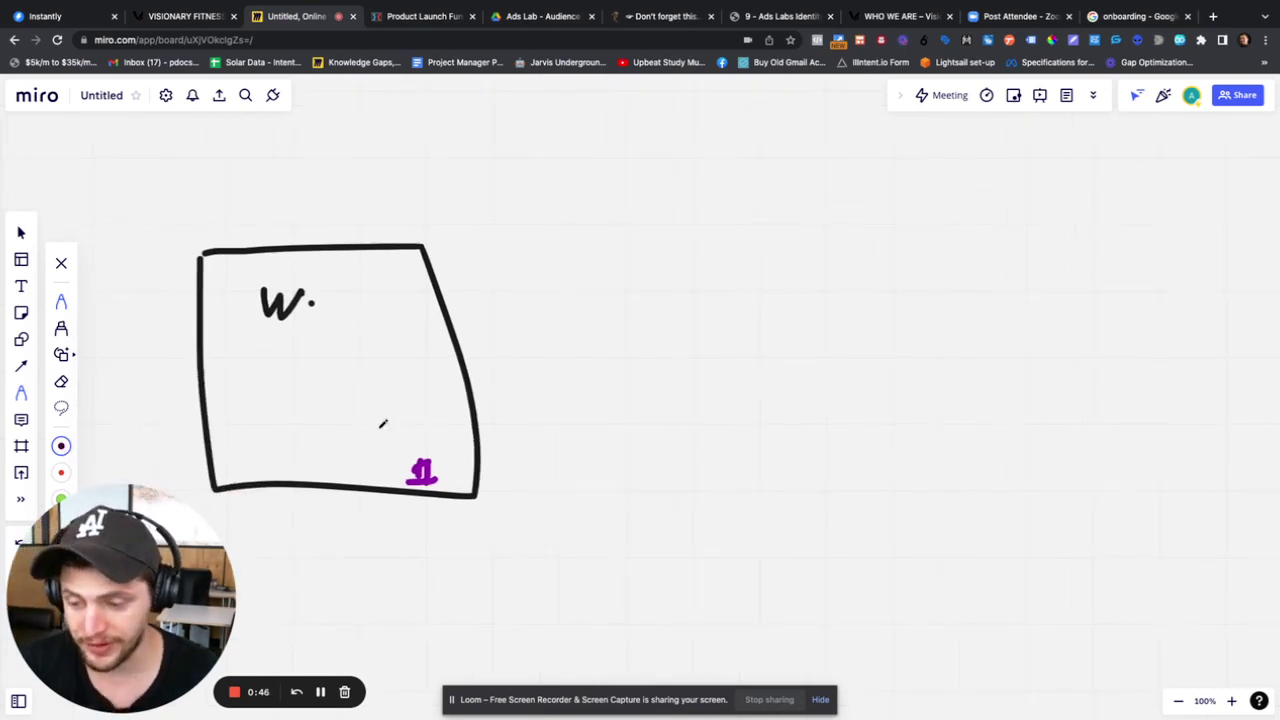
scroll(385, 422, left, 5)
mouse_move(204, 371)
mouse_down()
mouse_move(350, 360)
mouse_move(325, 383)
mouse_up()
mouse_move(200, 294)
mouse_down()
mouse_move(200, 320)
mouse_move(241, 330)
mouse_move(255, 312)
mouse_move(250, 337)
mouse_move(316, 334)
mouse_move(344, 304)
mouse_up()
Step: Draw an arrow leaving the box's right side and write "MDS/Device" above it
scroll(323, 337, right, 4)
scroll(367, 370, right, 7)
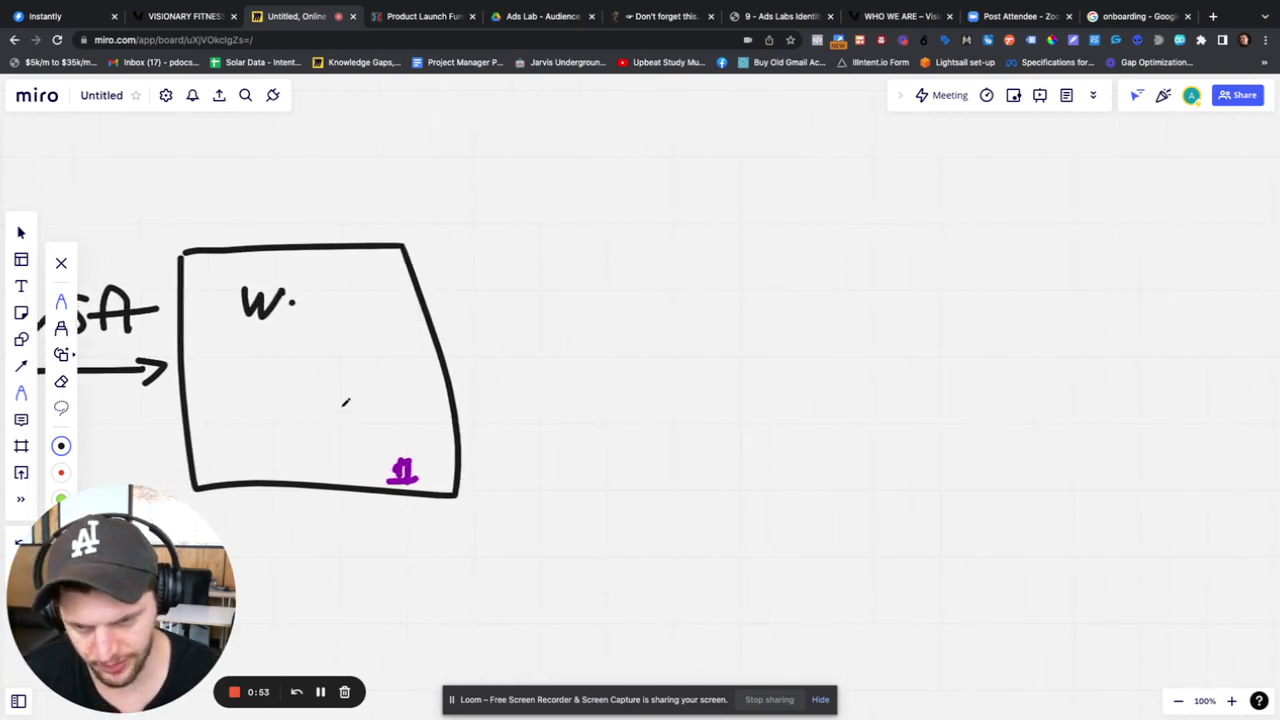
mouse_move(354, 365)
mouse_down()
mouse_move(462, 359)
mouse_move(457, 349)
mouse_move(455, 375)
mouse_up()
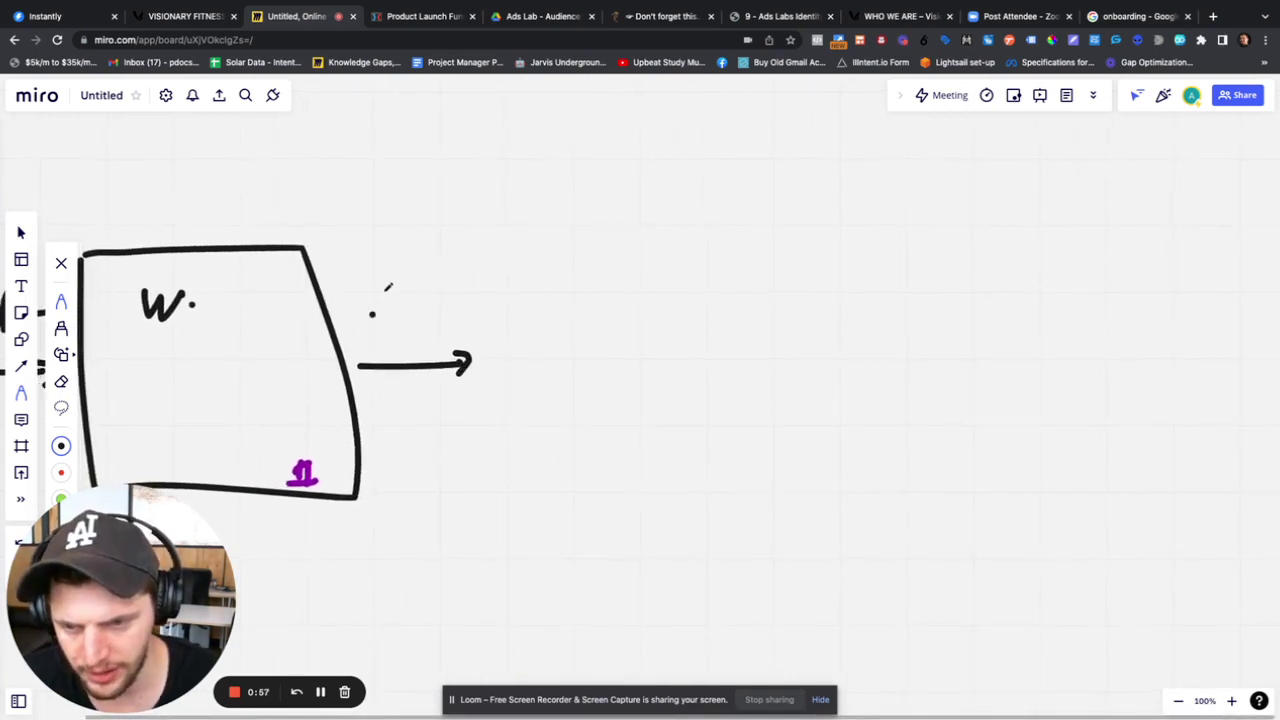
mouse_move(388, 282)
mouse_down()
mouse_move(370, 316)
mouse_move(430, 274)
mouse_move(435, 304)
mouse_up()
mouse_move(512, 264)
mouse_down()
mouse_move(482, 270)
mouse_move(470, 312)
mouse_up()
scroll(465, 318, right, 2)
scroll(435, 332, down, 1)
scroll(433, 331, left, 2)
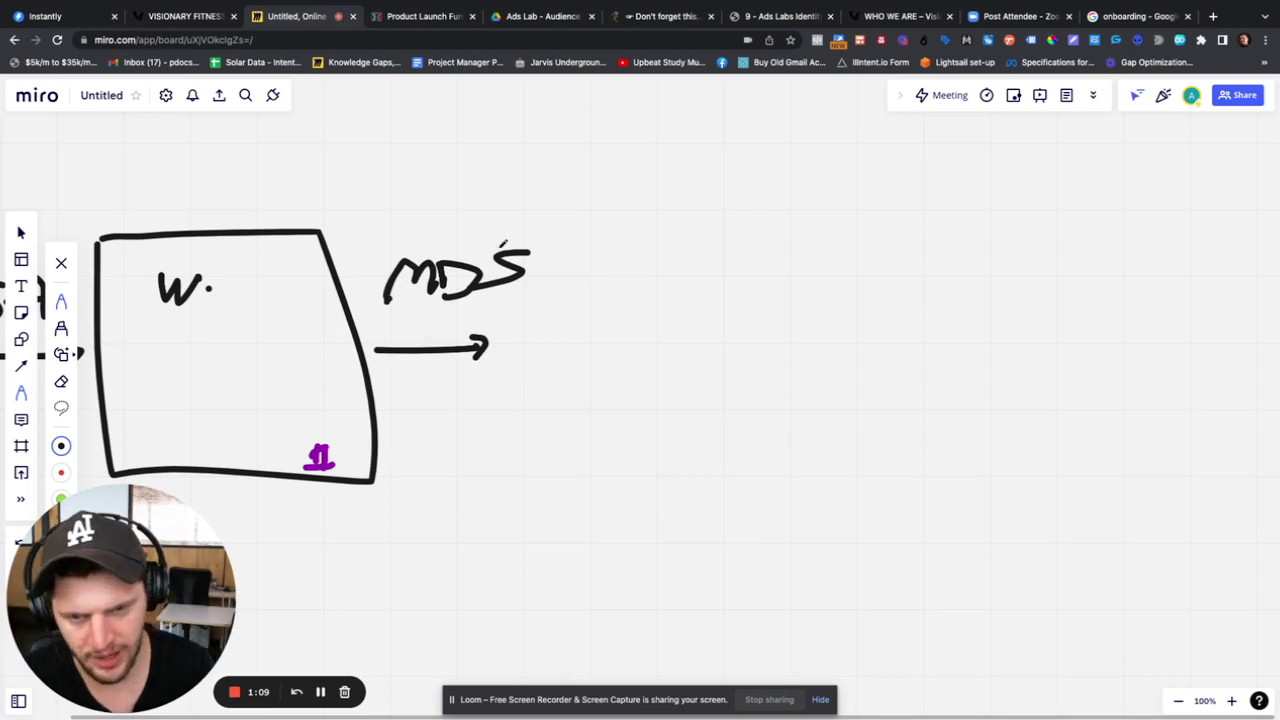
mouse_move(560, 248)
mouse_down()
mouse_move(508, 298)
mouse_move(622, 266)
mouse_move(661, 267)
mouse_move(660, 284)
mouse_move(716, 279)
mouse_up()
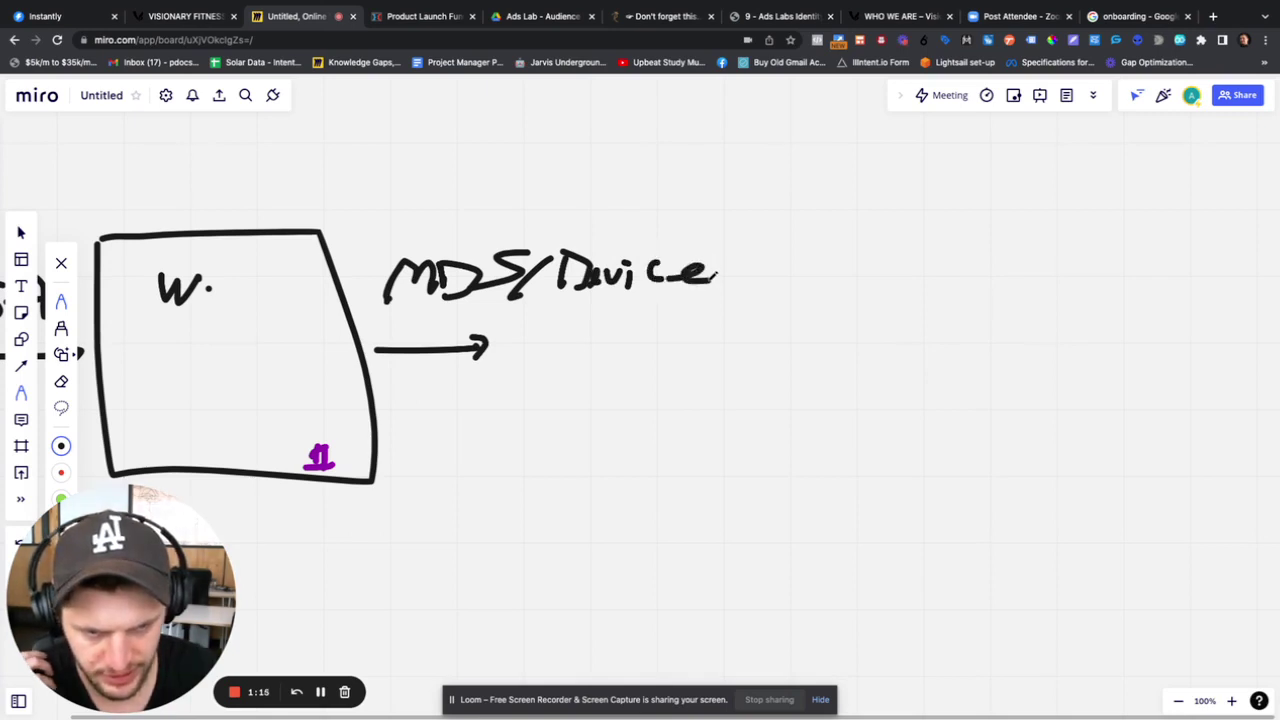
Step: Reinforce the arrowhead of the arrow leaving the box's right side
scroll(342, 313, left, 8)
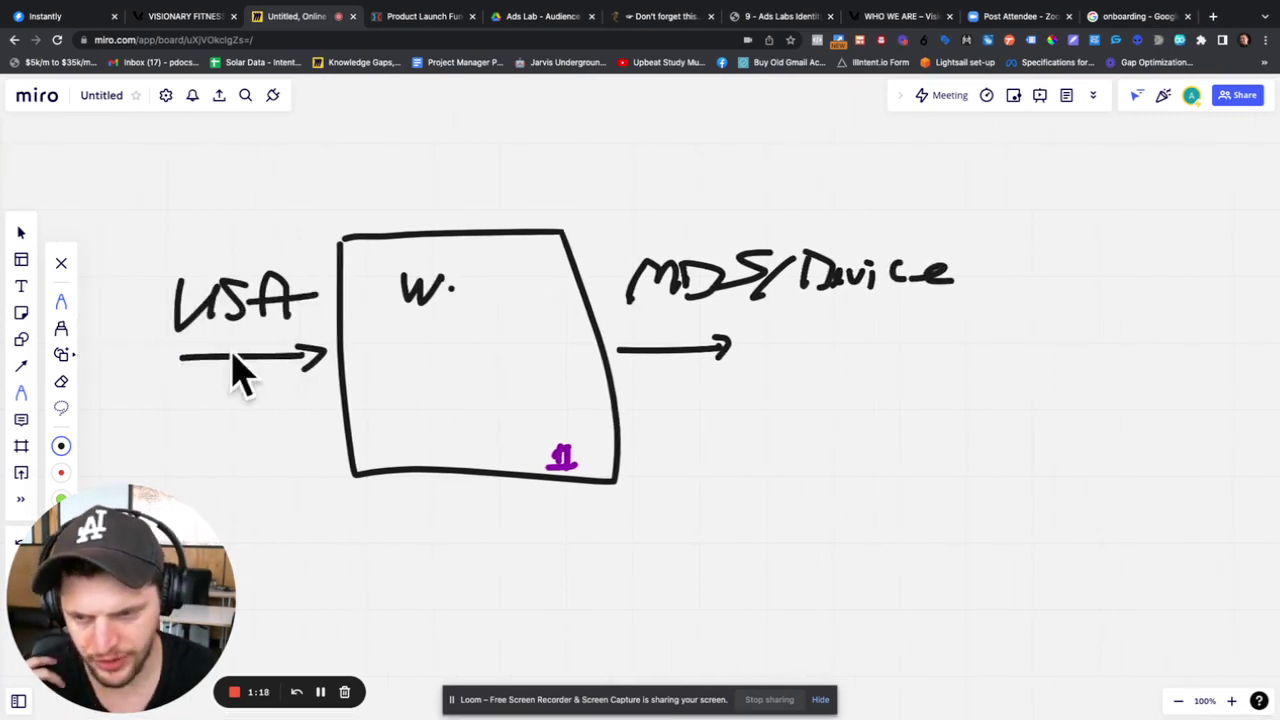
scroll(540, 430, right, 7)
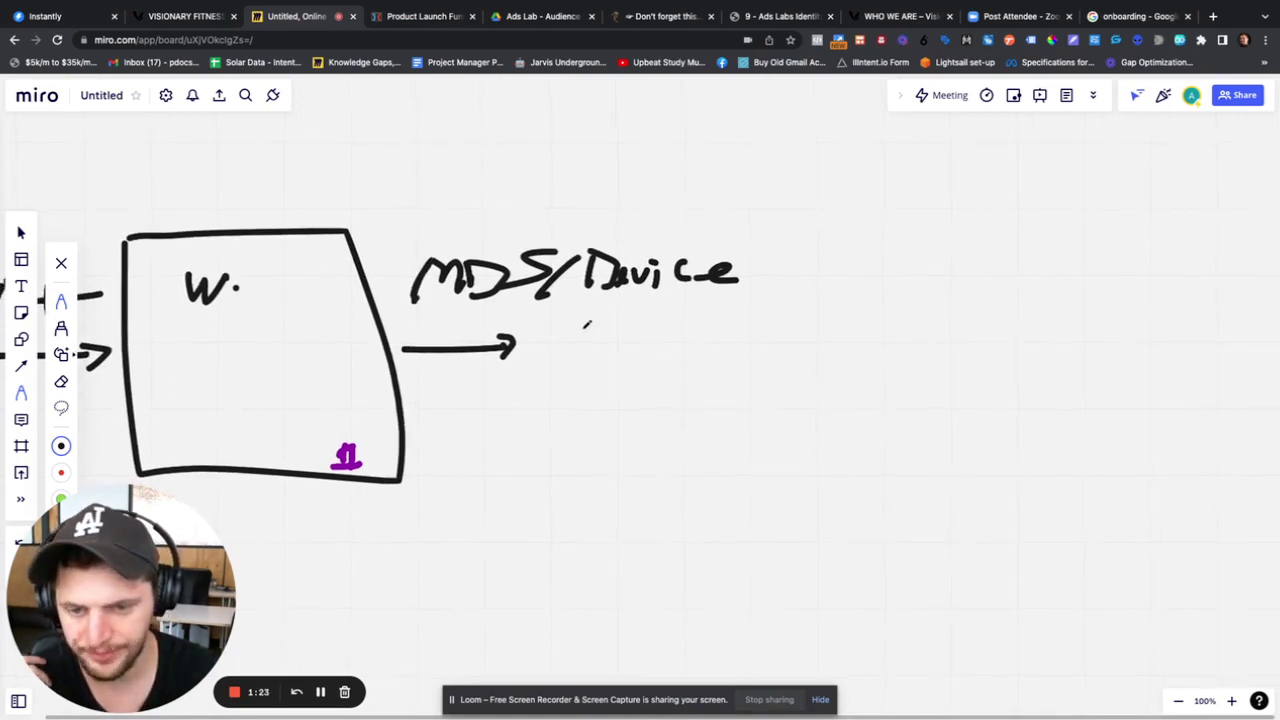
scroll(587, 328, right, 4)
scroll(561, 319, right, 1)
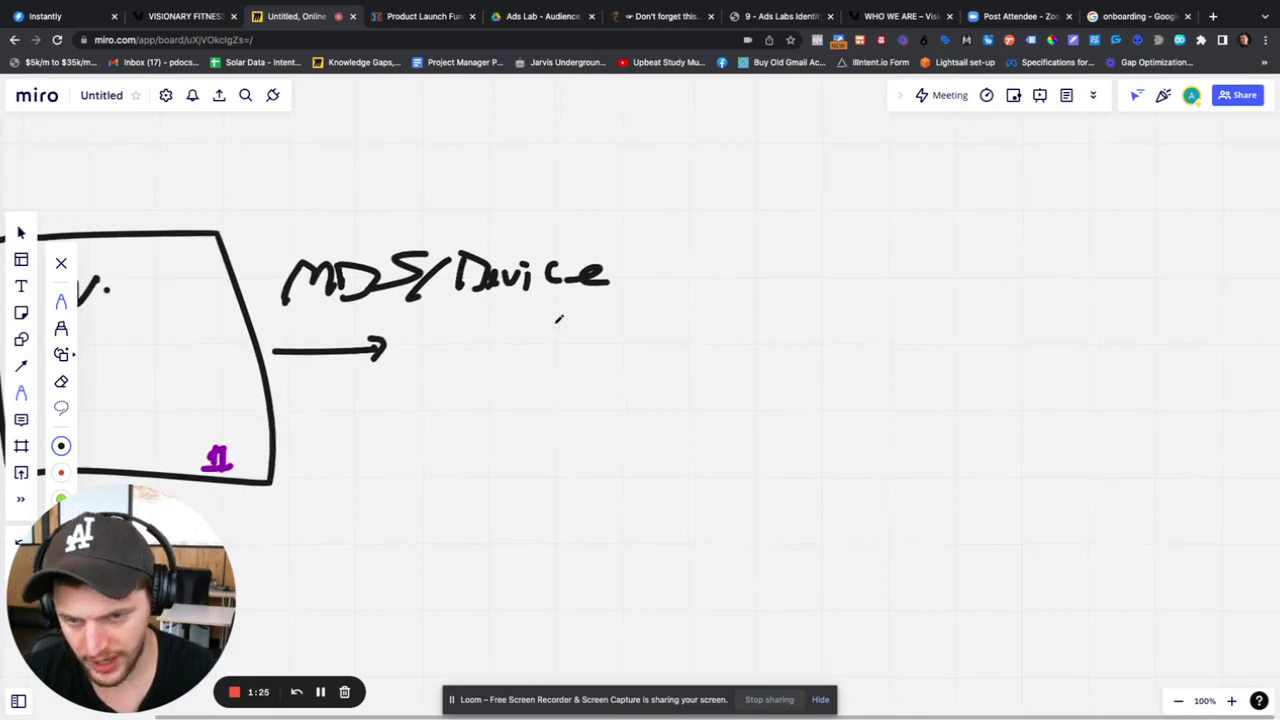
scroll(392, 355, up, 1)
mouse_move(362, 340)
mouse_down()
mouse_move(396, 362)
mouse_move(366, 376)
mouse_up()
scroll(408, 380, up, 1)
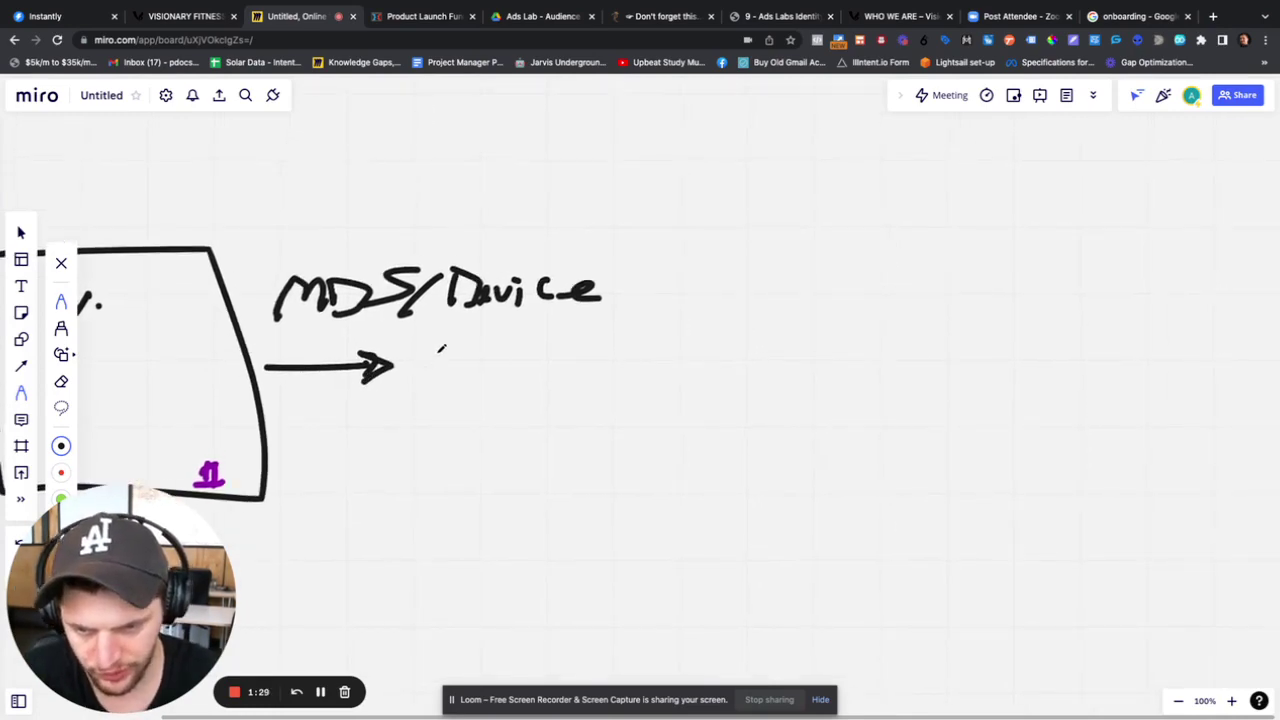
Step: Write "MDS" after the box's outgoing arrow and draw another arrow leading right from that word
mouse_move(442, 334)
mouse_down()
mouse_move(433, 378)
mouse_move(506, 372)
mouse_move(522, 340)
mouse_move(512, 376)
mouse_up()
mouse_move(594, 328)
mouse_down()
mouse_move(594, 357)
mouse_move(545, 381)
mouse_up()
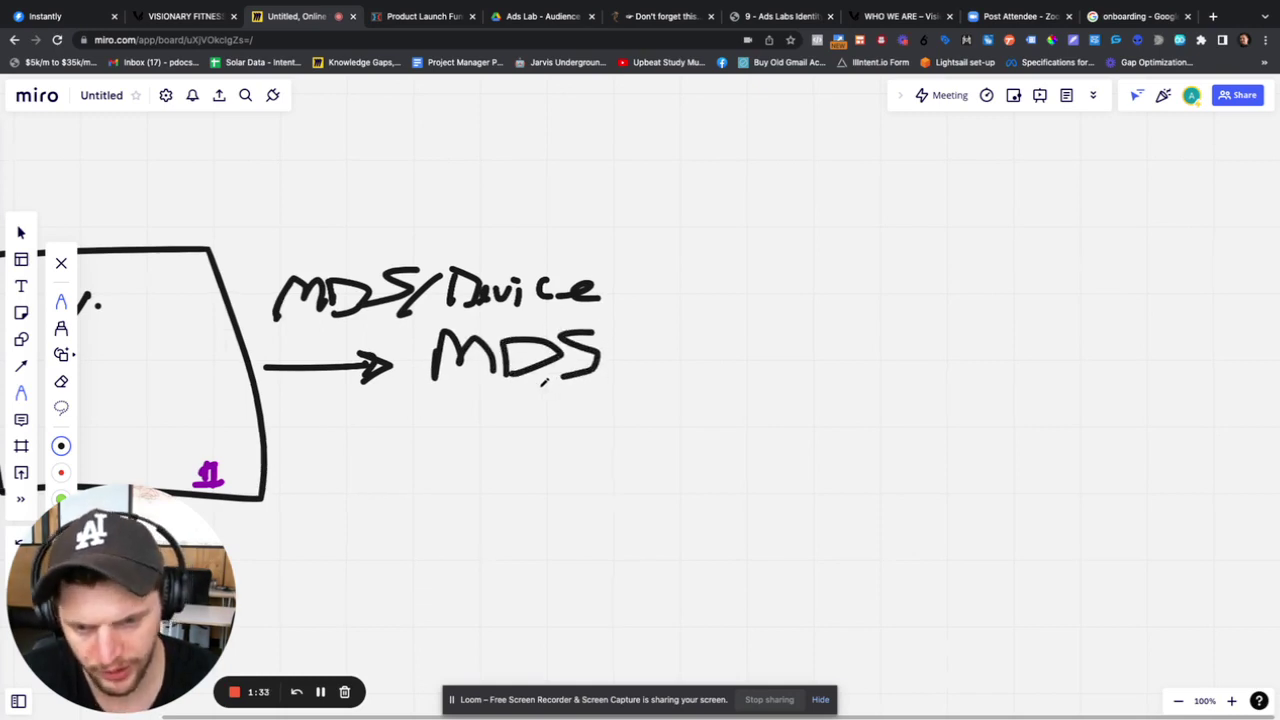
scroll(545, 381, right, 3)
mouse_move(463, 352)
mouse_down()
mouse_move(575, 343)
mouse_move(578, 357)
mouse_up()
scroll(573, 348, right, 2)
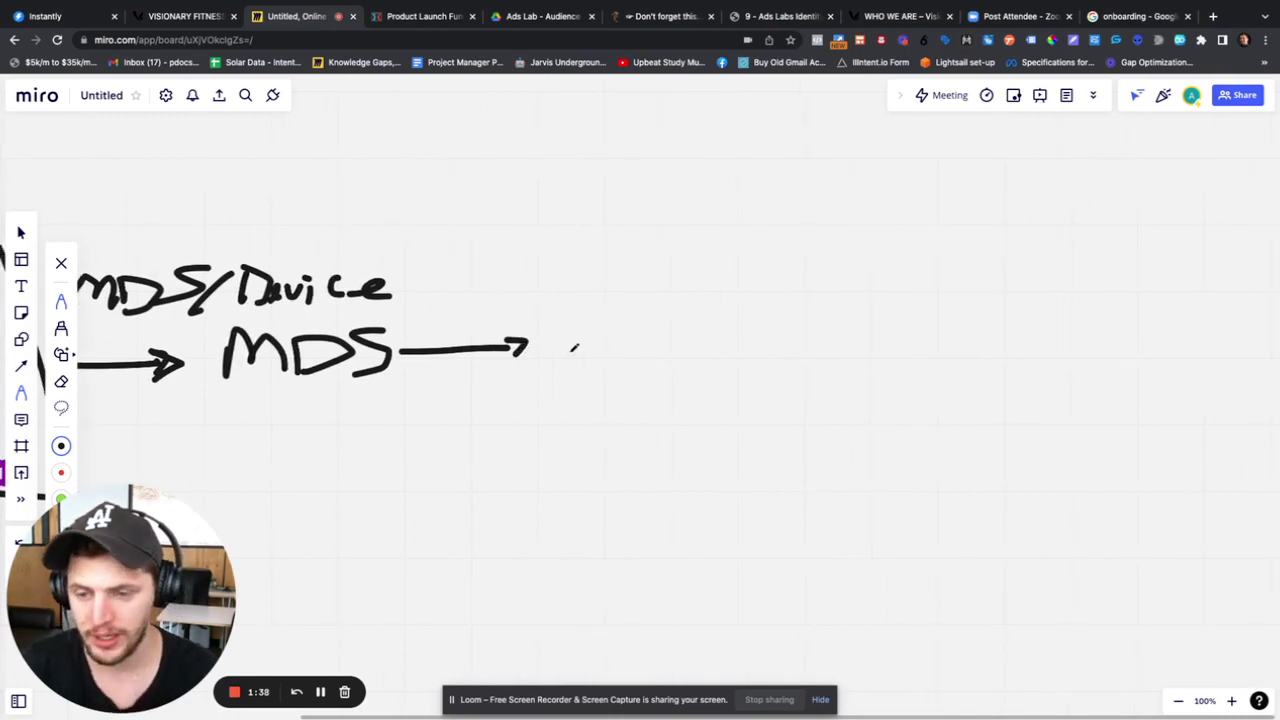
Step: Draw a large circle at the end of the arrow from "MDS" and write "270M" inside it
scroll(566, 347, right, 3)
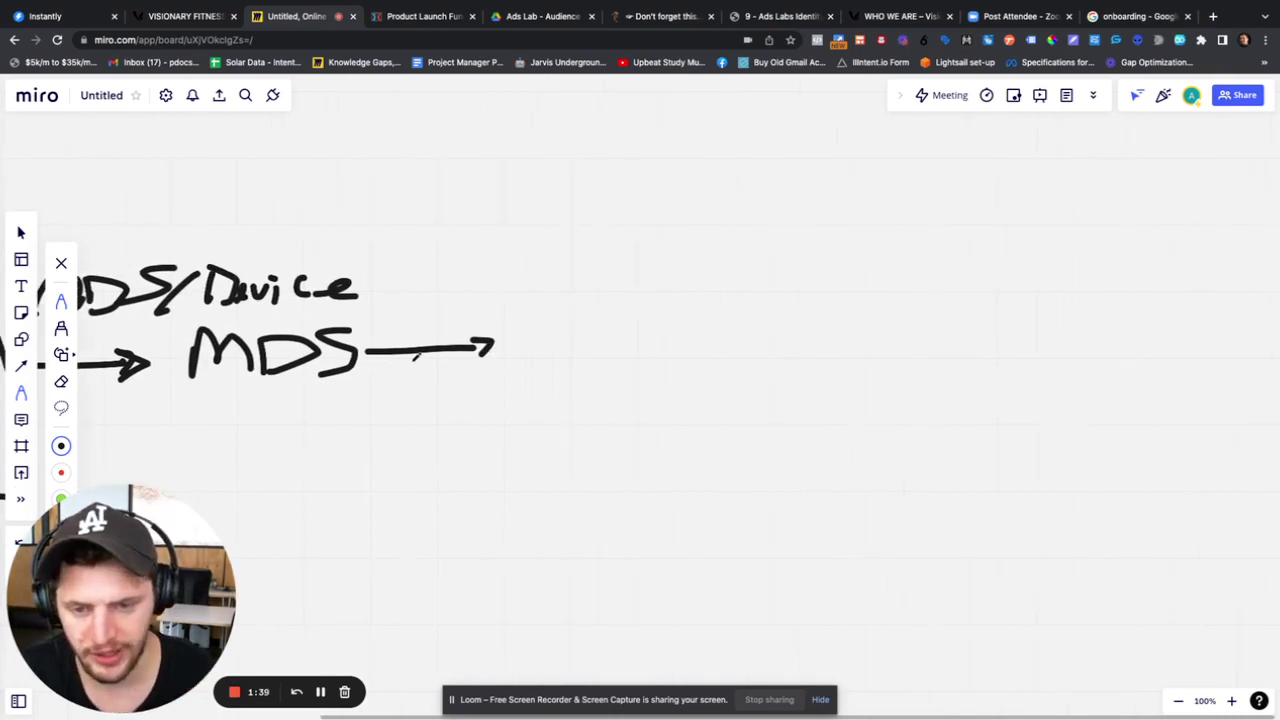
mouse_move(541, 235)
mouse_down()
mouse_move(534, 457)
mouse_move(663, 266)
mouse_move(515, 241)
mouse_up()
scroll(520, 335, up, 1)
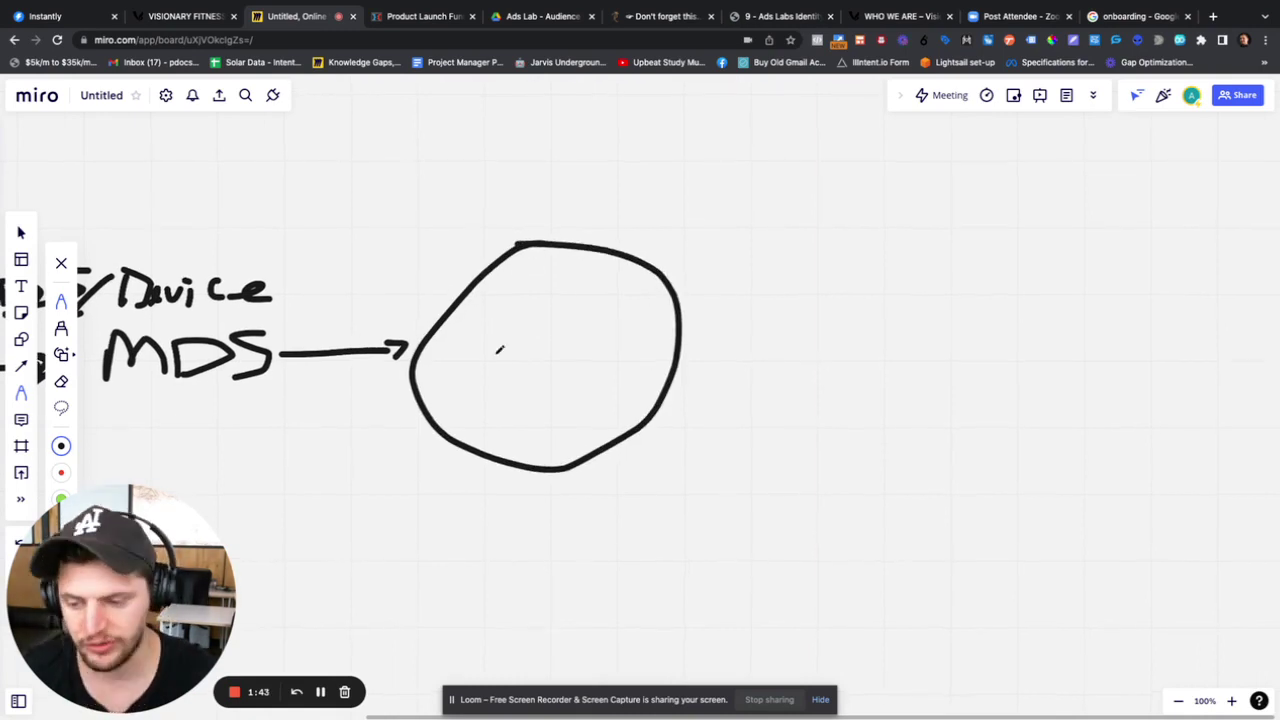
mouse_move(480, 320)
mouse_down()
mouse_move(514, 336)
mouse_move(516, 357)
mouse_move(538, 315)
mouse_move(540, 356)
mouse_move(570, 354)
mouse_move(586, 320)
mouse_move(598, 352)
mouse_move(632, 330)
mouse_move(630, 354)
mouse_up()
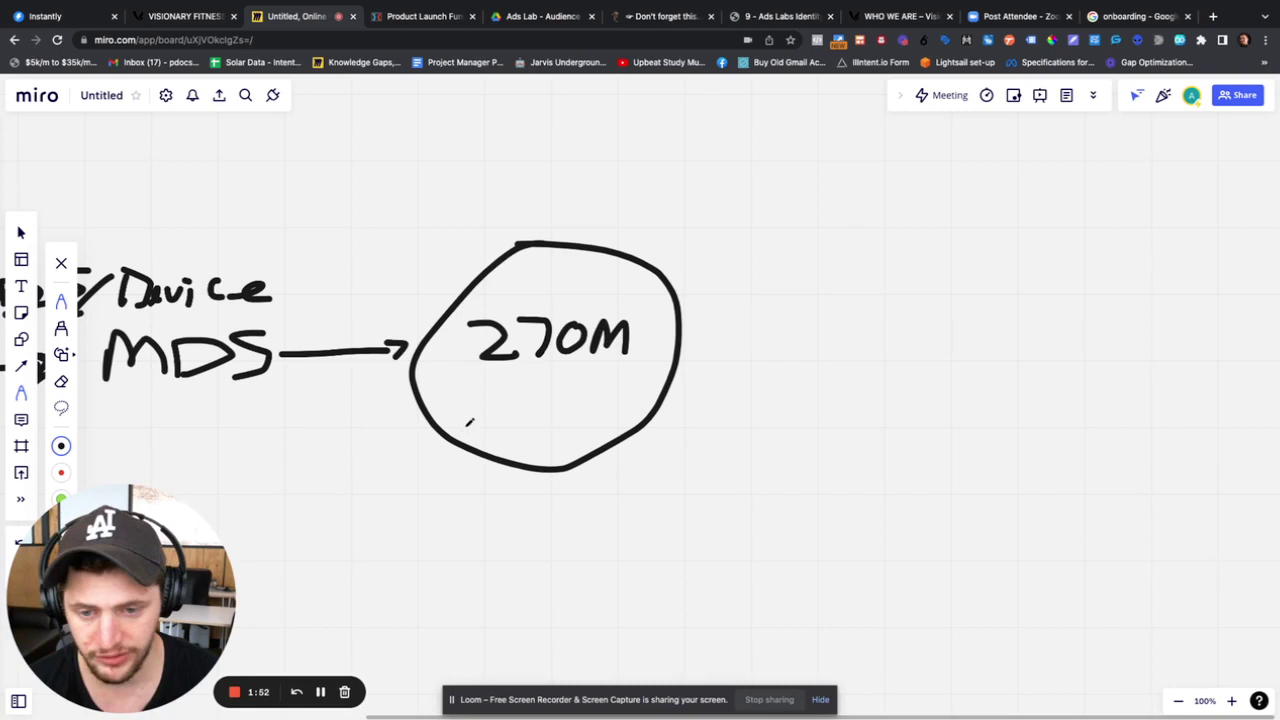
Step: Write "1.9T." below "270M" and "40B" above it inside the circle
mouse_move(481, 378)
mouse_down()
mouse_move(478, 412)
mouse_move(508, 382)
mouse_move(533, 402)
mouse_move(528, 418)
mouse_up()
click(493, 410)
mouse_move(558, 374)
mouse_down()
mouse_move(556, 414)
mouse_move(584, 376)
mouse_up()
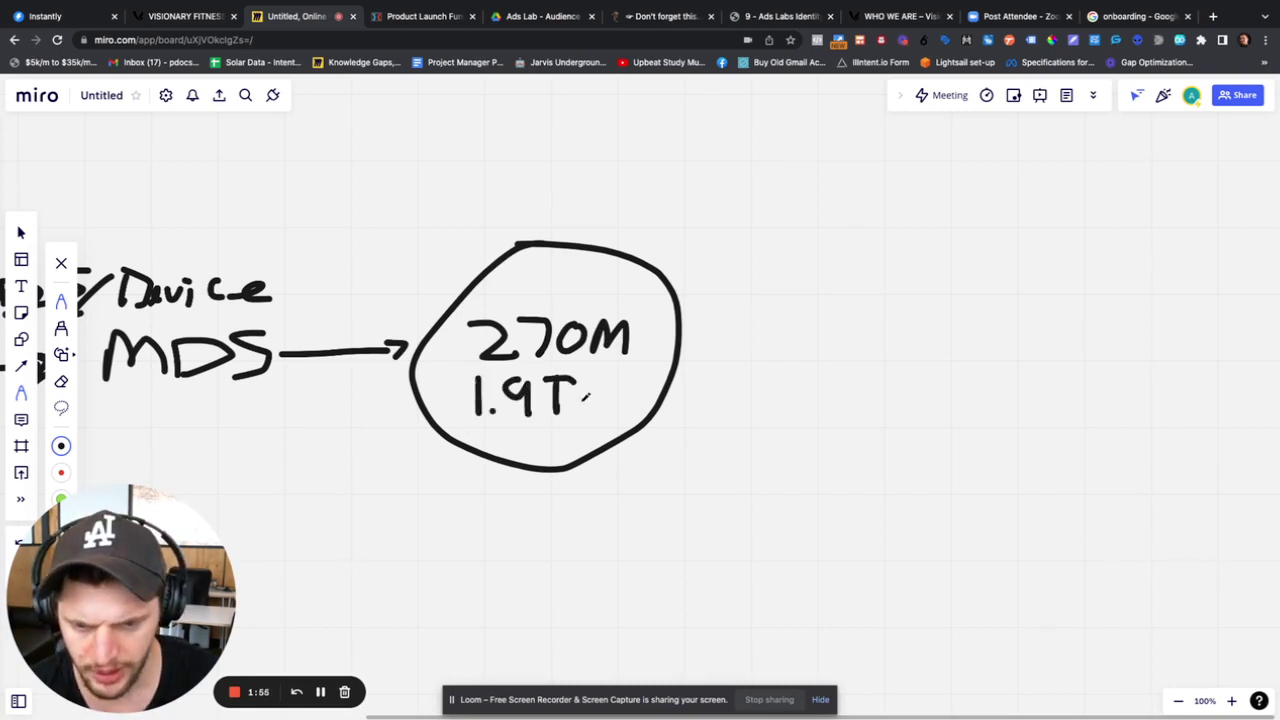
click(581, 399)
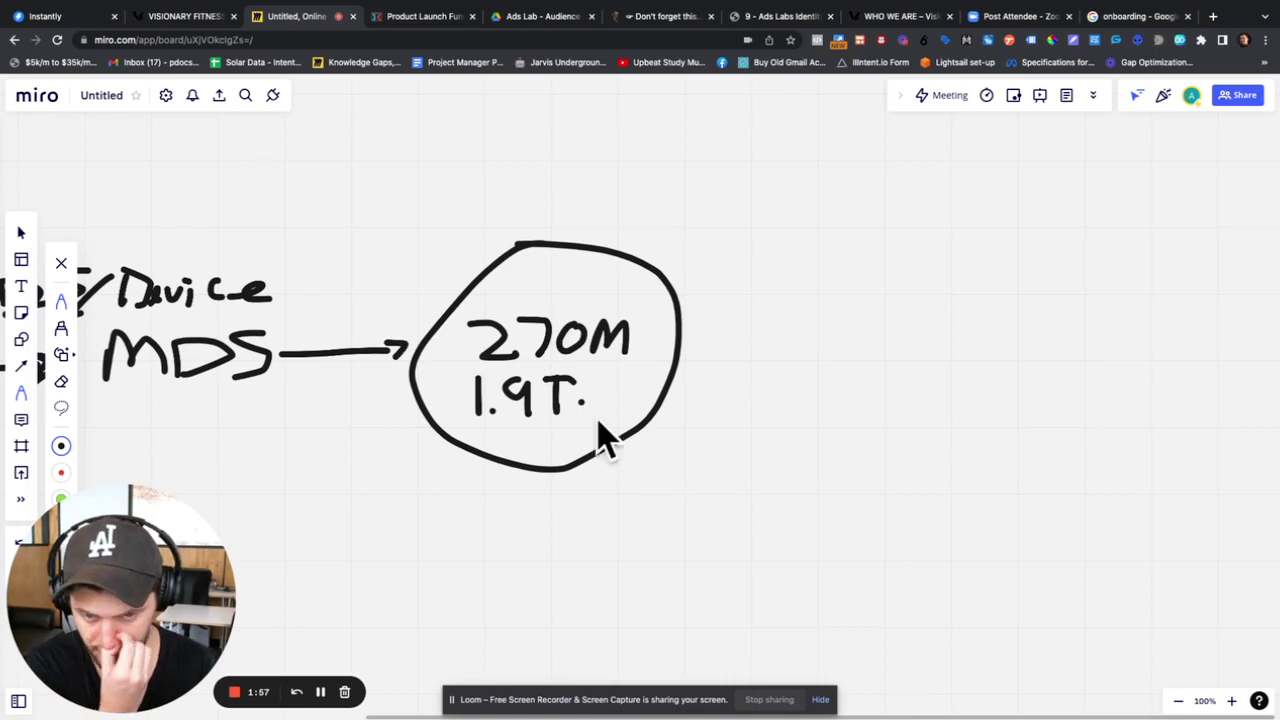
scroll(503, 509, right, 3)
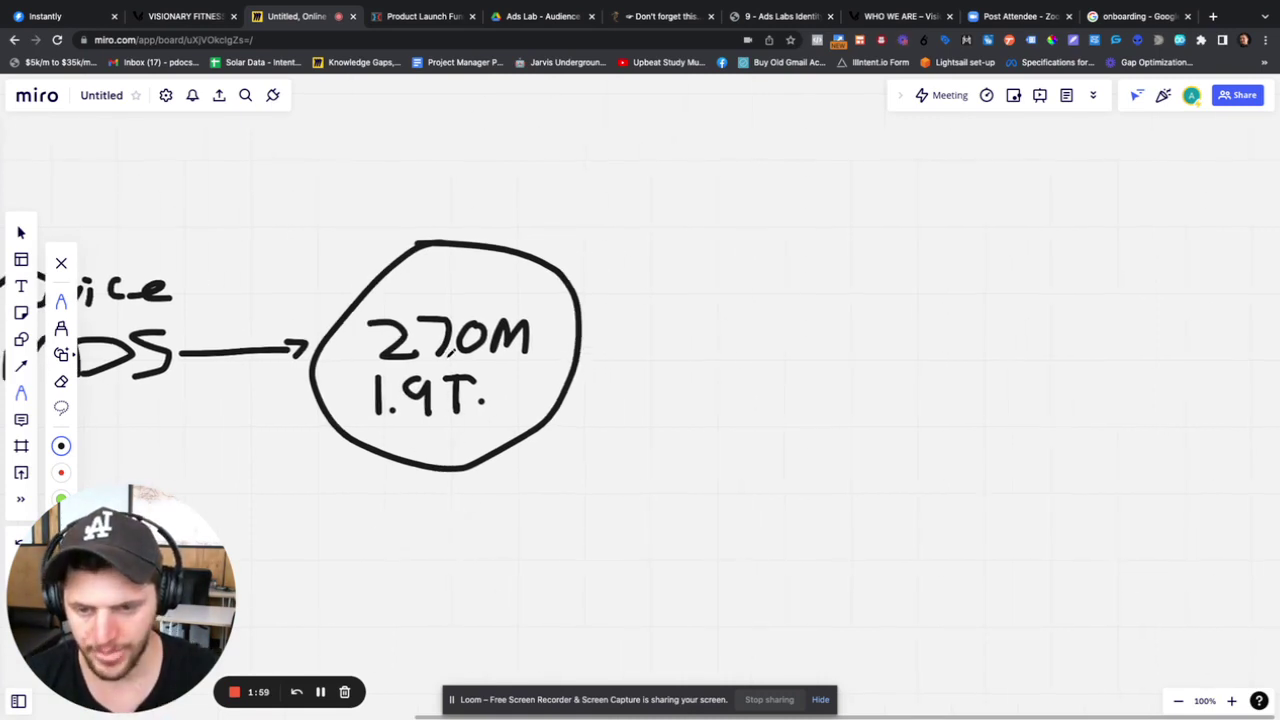
scroll(454, 387, right, 2)
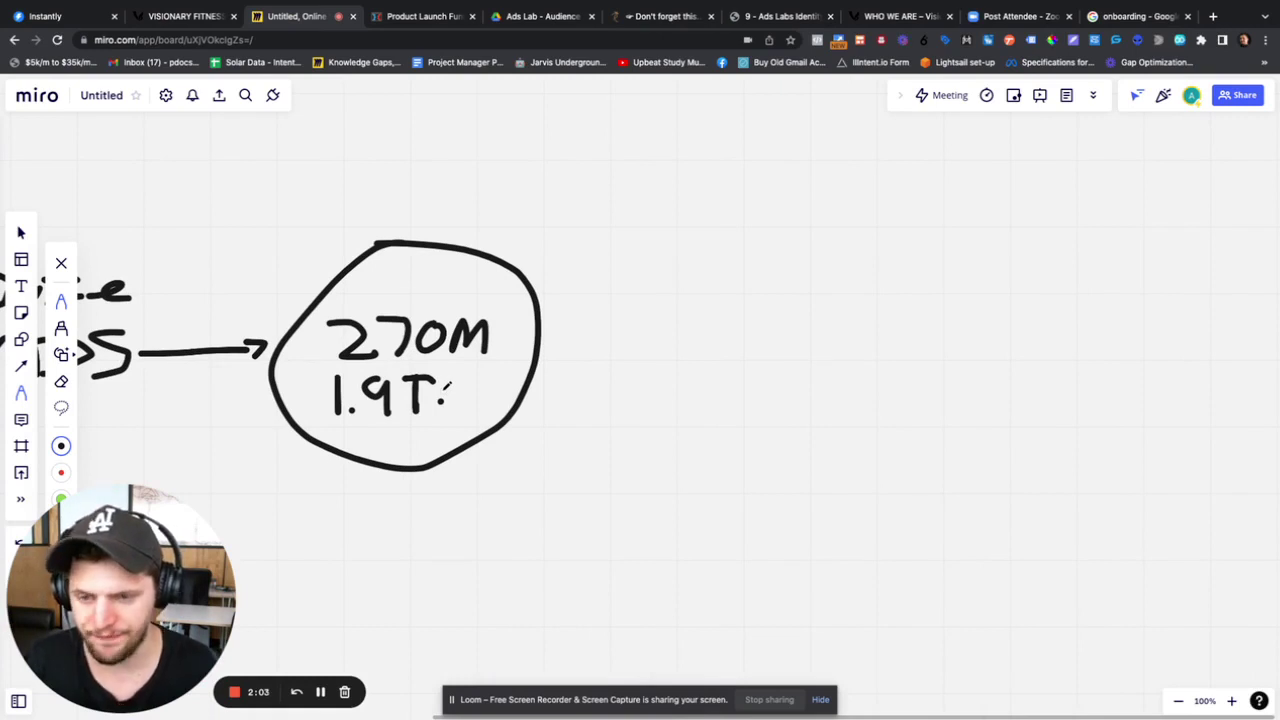
mouse_move(388, 254)
mouse_down()
mouse_move(390, 282)
mouse_move(412, 292)
mouse_move(432, 278)
mouse_move(454, 300)
mouse_move(456, 282)
mouse_move(454, 302)
mouse_up()
scroll(490, 330, left, 1)
scroll(490, 328, left, 3)
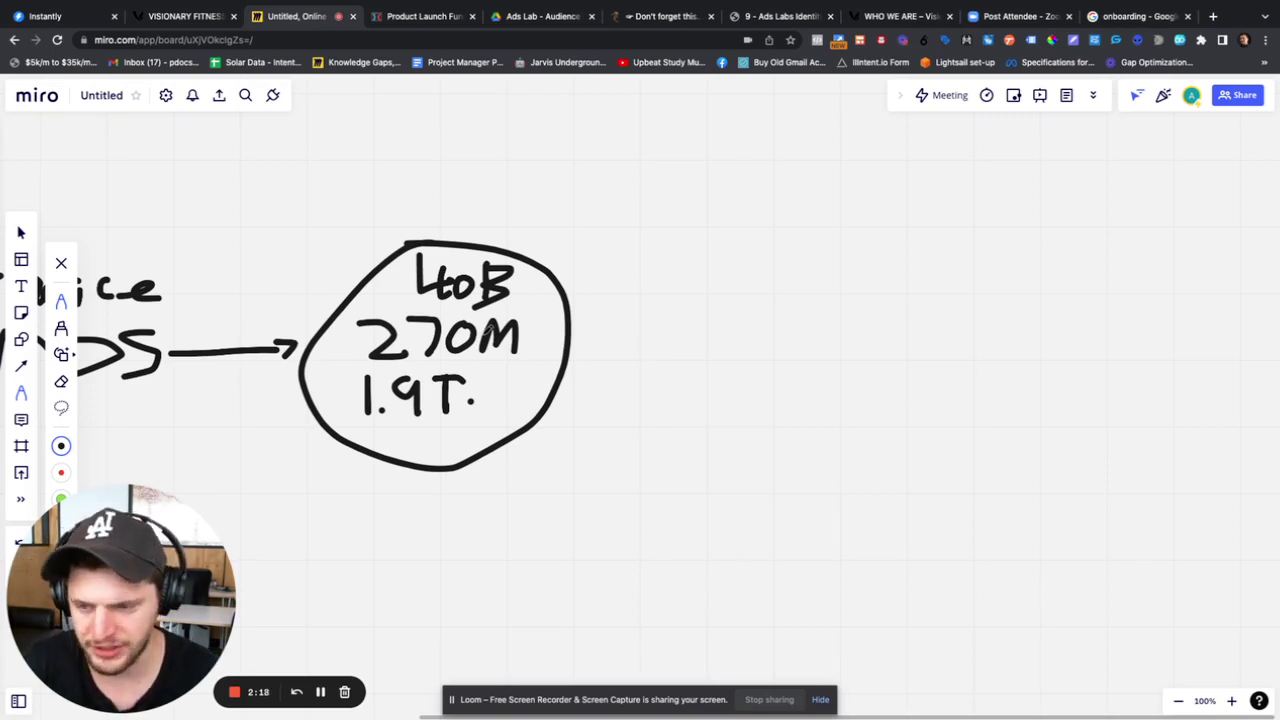
Step: Write "G ." above the circle
scroll(487, 330, left, 10)
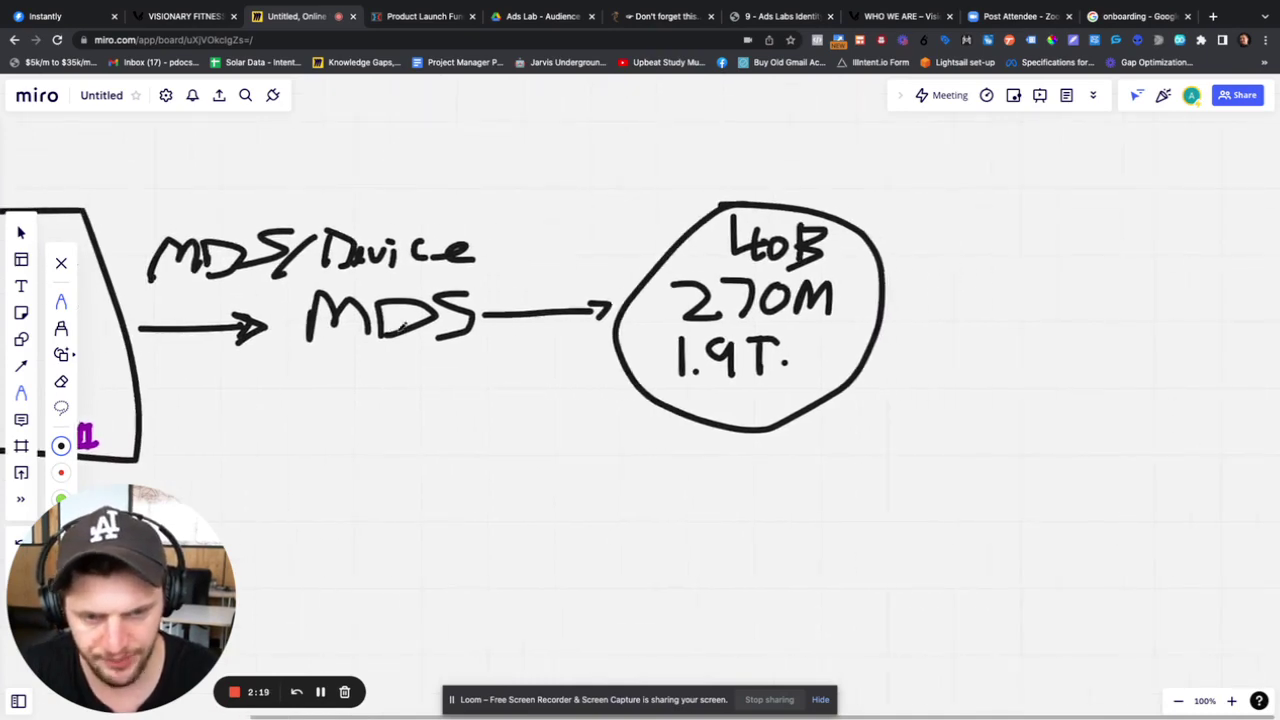
scroll(410, 384, left, 15)
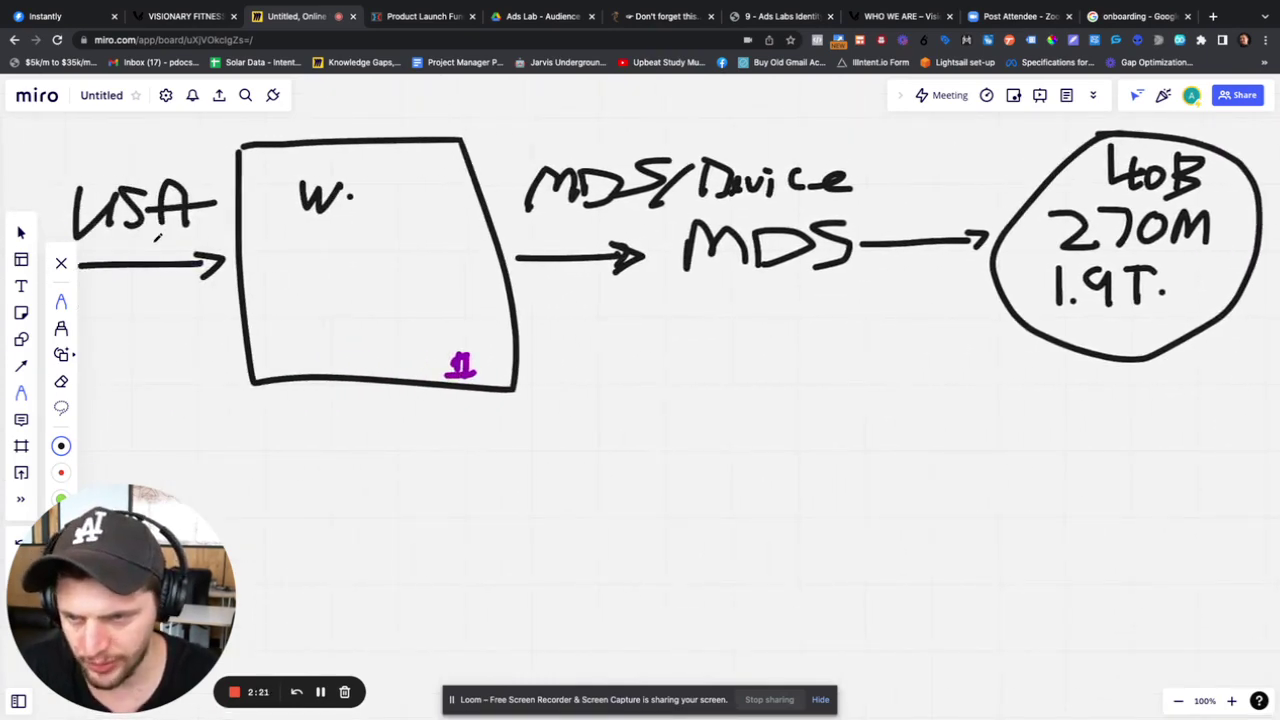
scroll(500, 300, right, 5)
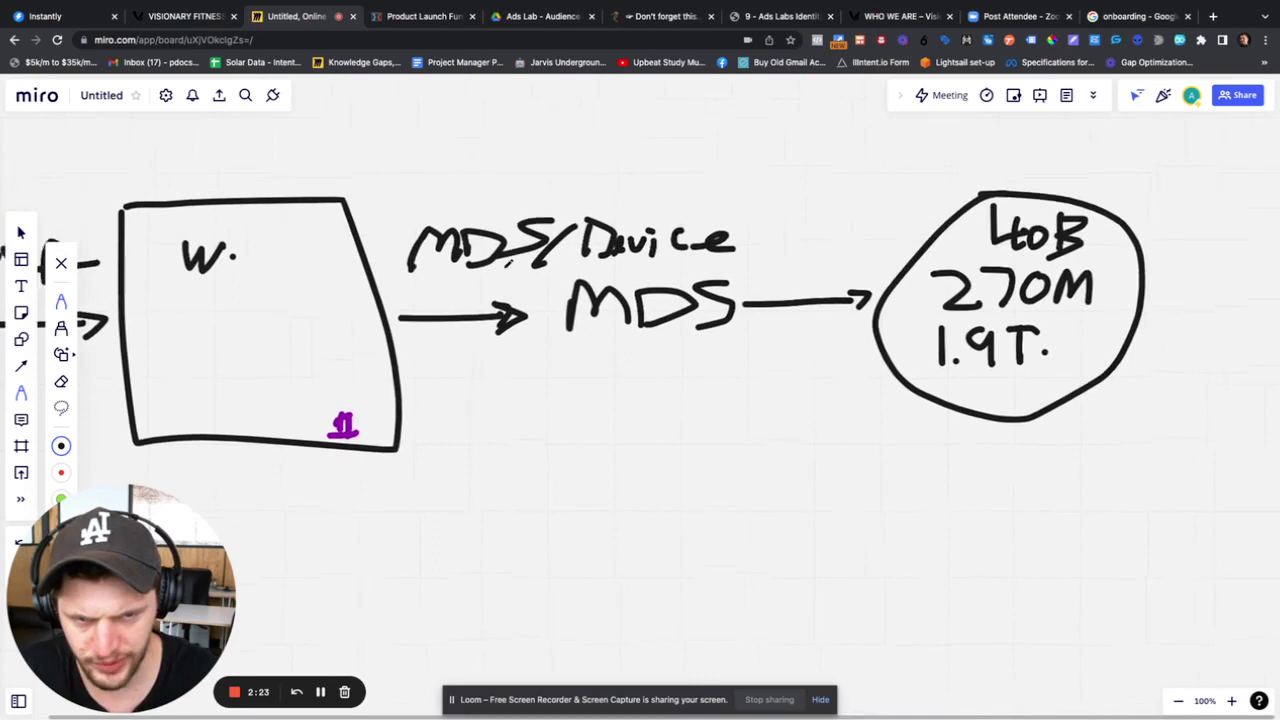
scroll(440, 380, right, 15)
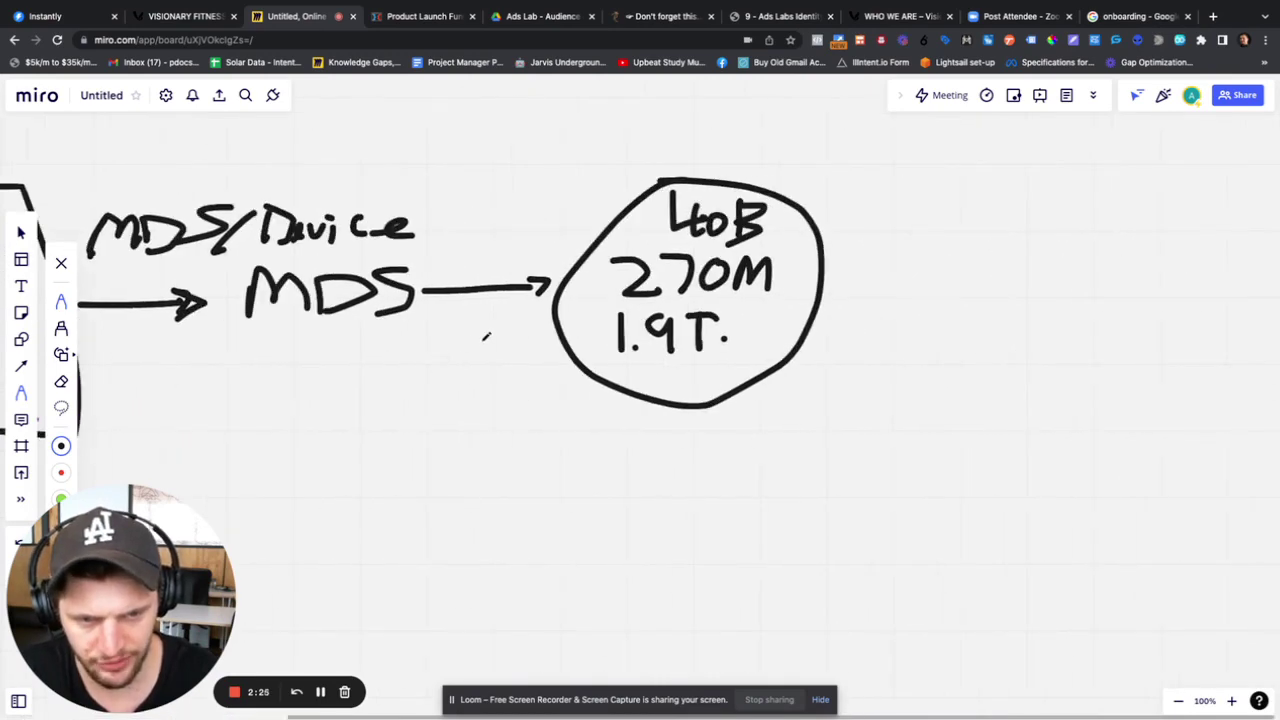
drag(630, 117, 640, 160)
click(692, 154)
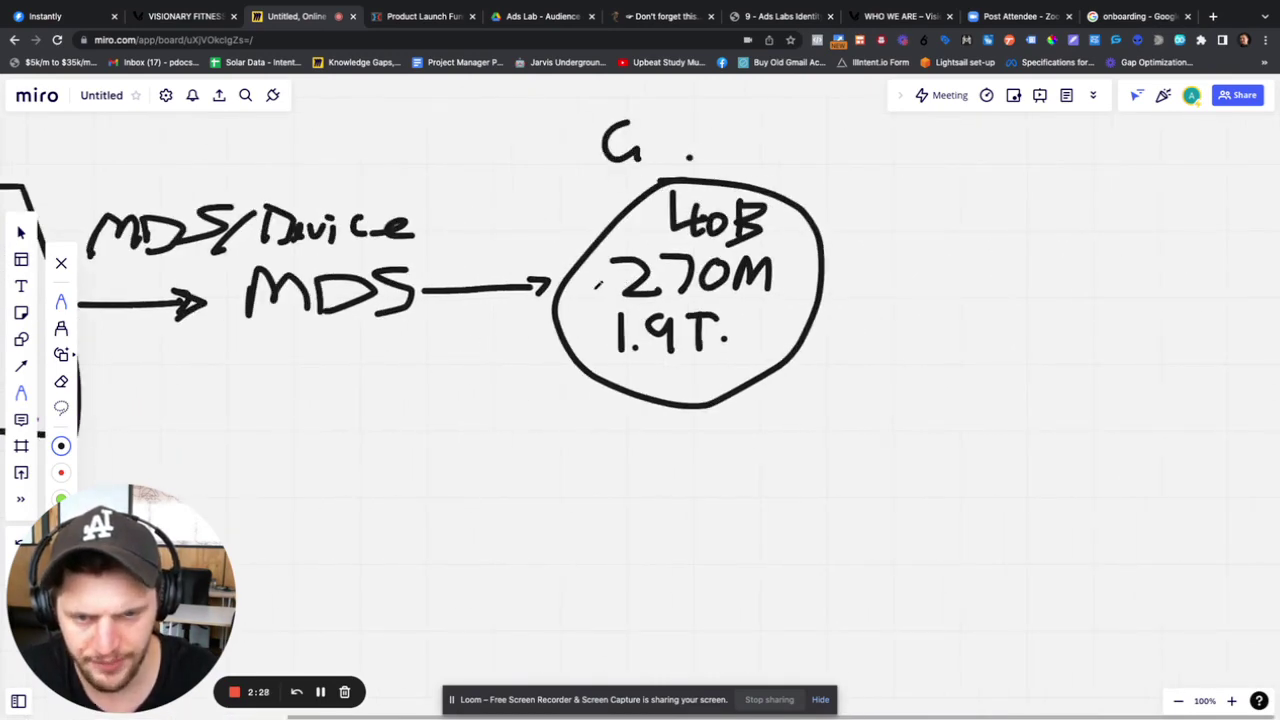
Step: Draw a curved line from the underside of the large circle back to the area below the box
scroll(597, 283, left, 10)
scroll(565, 330, down, 5)
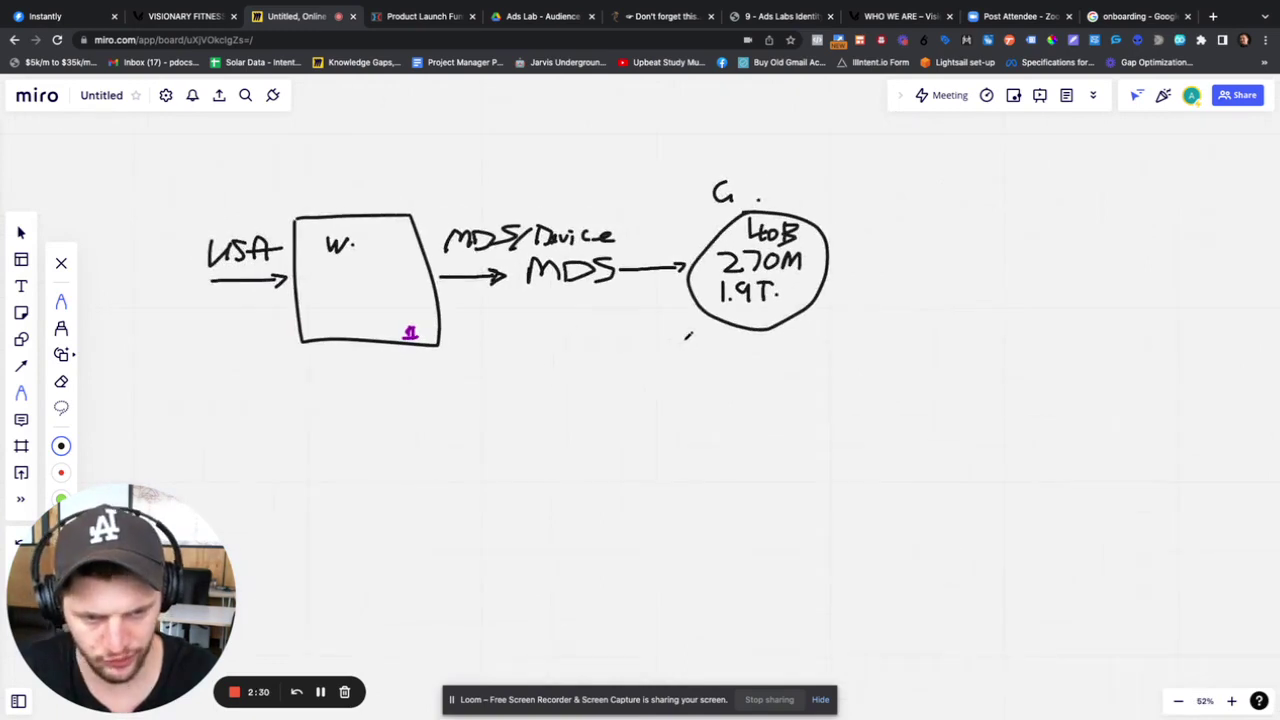
drag(735, 328, 440, 440)
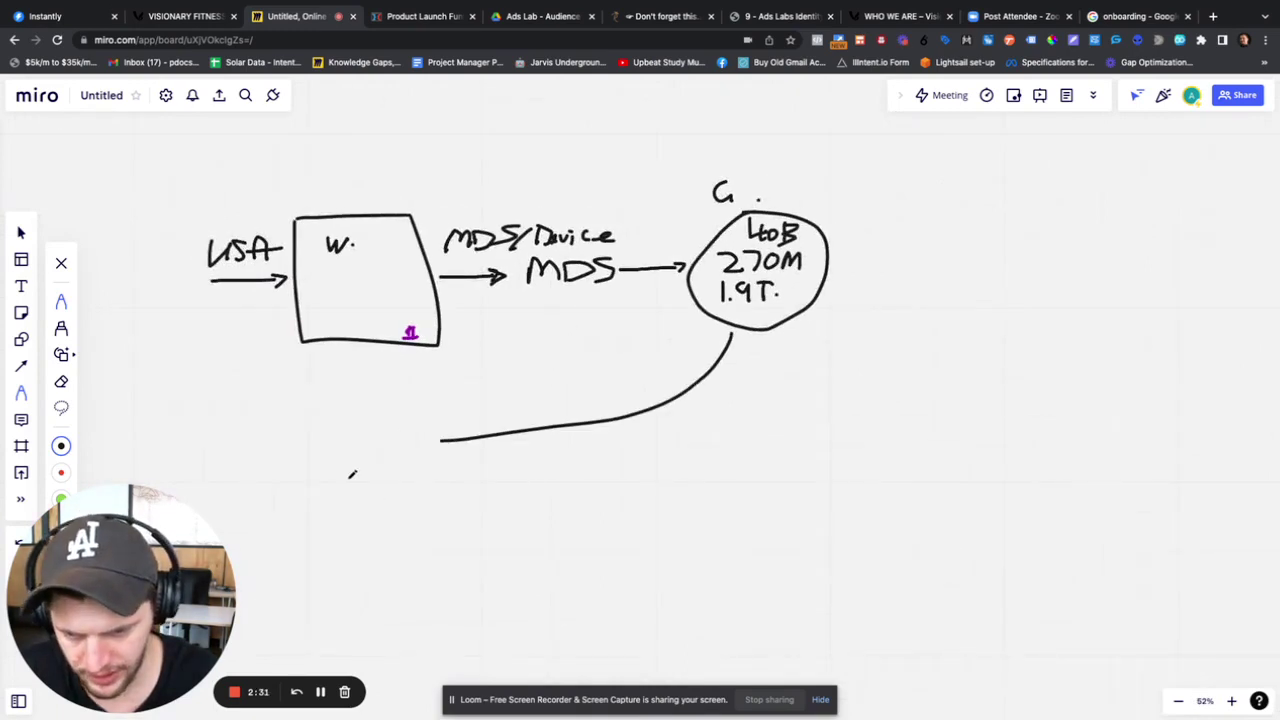
Step: Draw a person with a head and shoulders below the box, and add short horizontal detail lines beside the head
drag(341, 481, 400, 460)
mouse_move(371, 376)
mouse_down()
mouse_move(380, 437)
mouse_move(406, 388)
mouse_move(372, 376)
mouse_move(440, 375)
mouse_move(456, 394)
mouse_up()
drag(433, 406, 451, 403)
drag(436, 416, 449, 413)
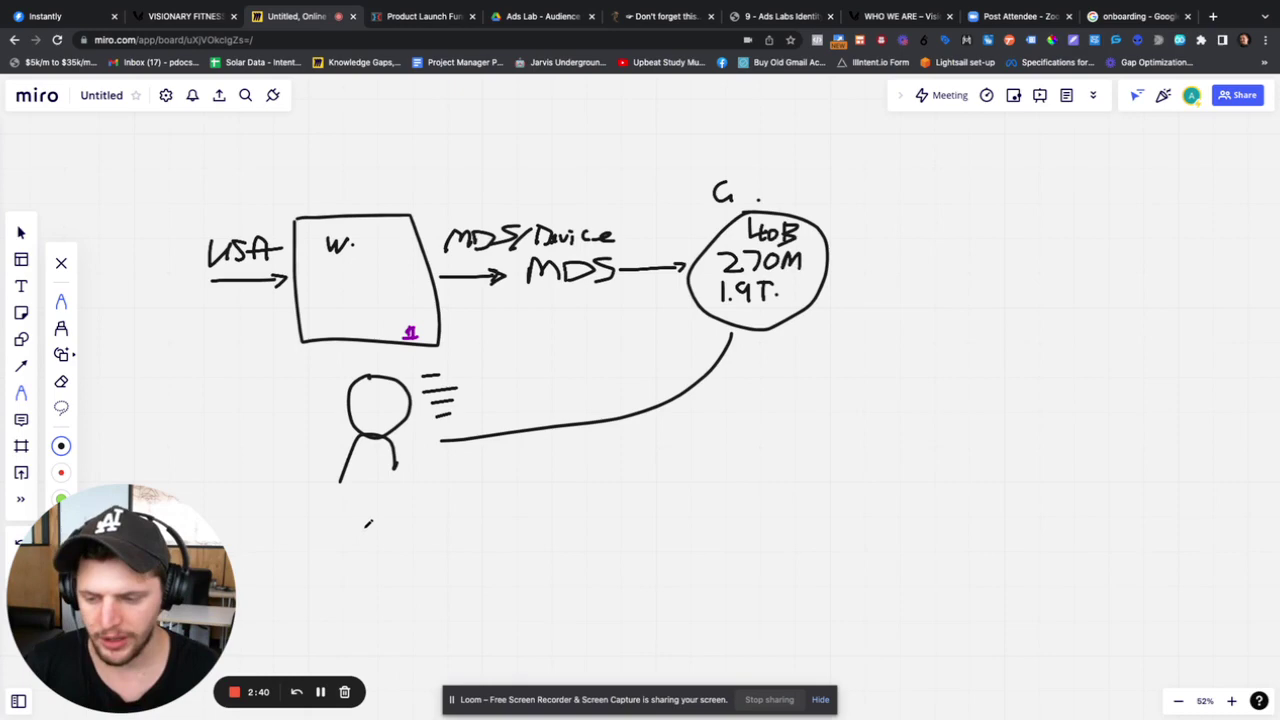
scroll(368, 523, right, 5)
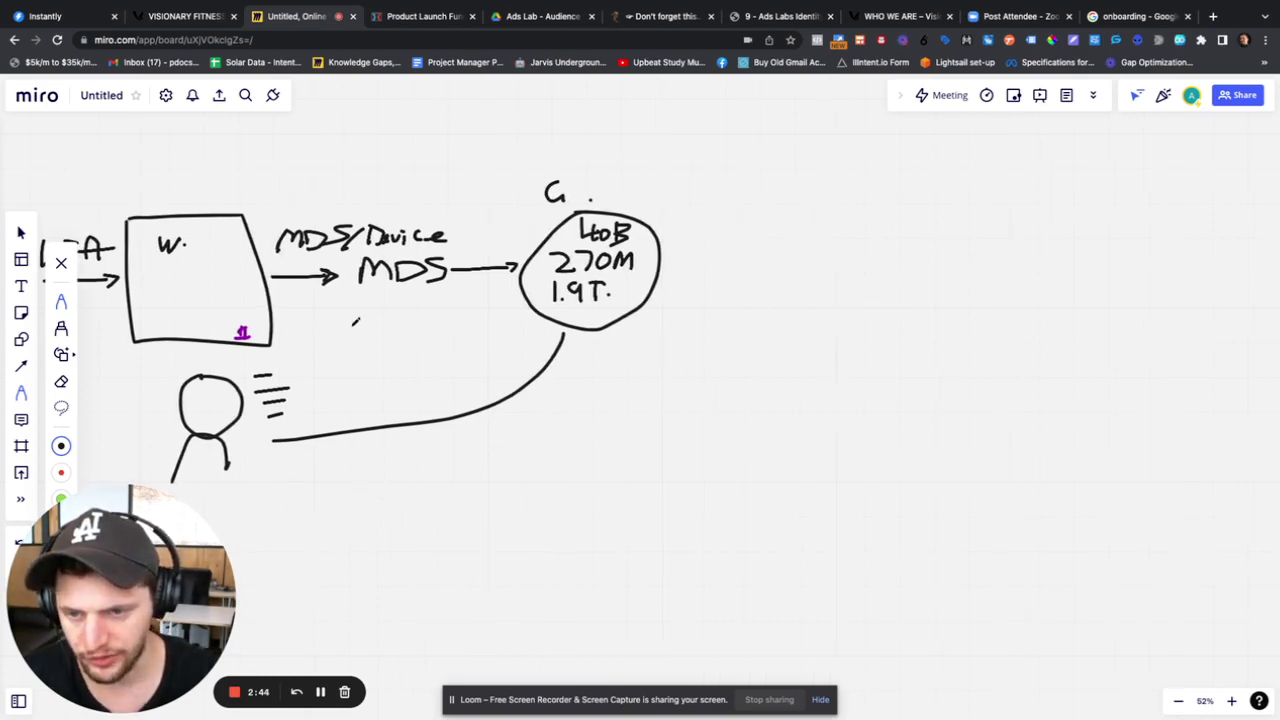
scroll(355, 321, left, 3)
scroll(355, 321, down, 3)
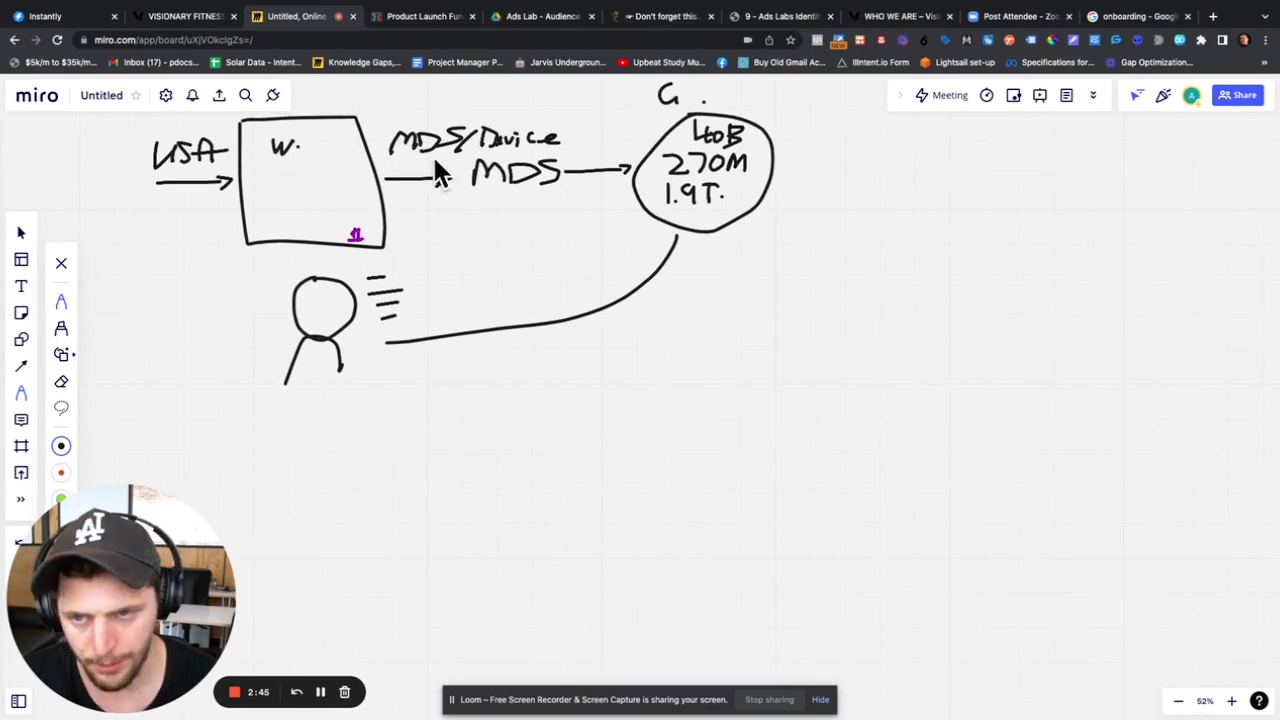
scroll(380, 208, right, 4)
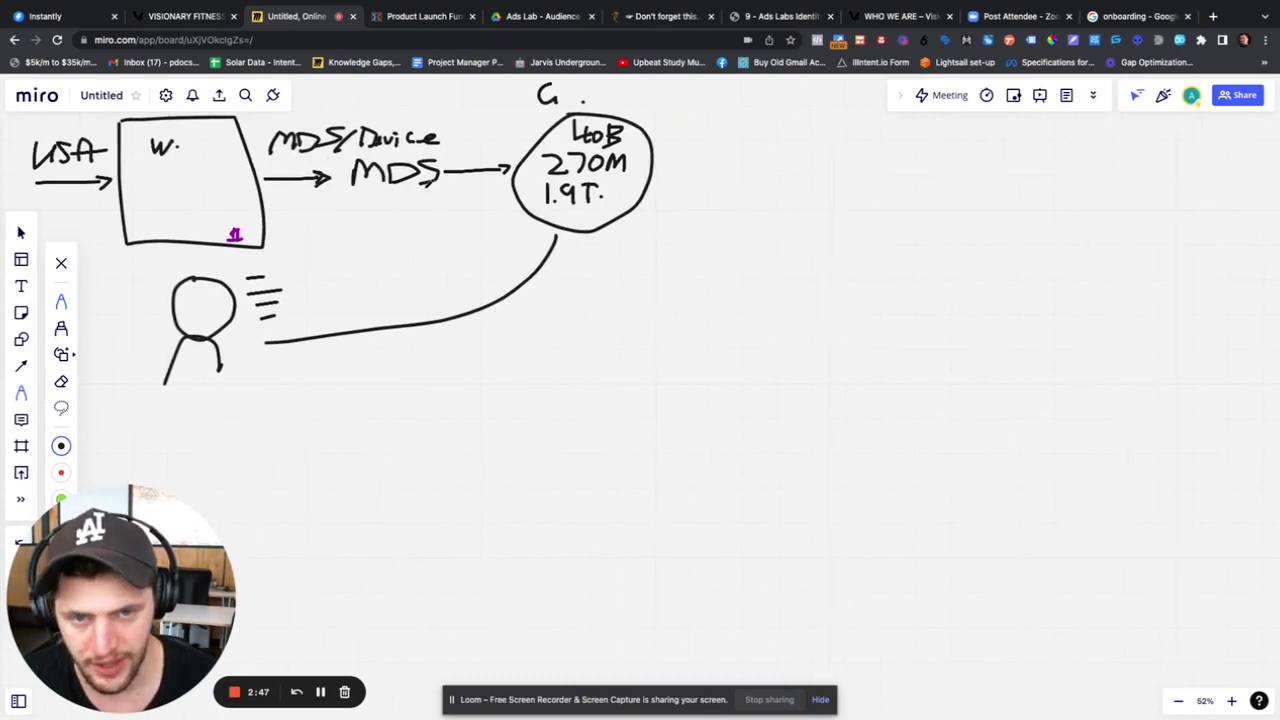
scroll(380, 208, up, 3)
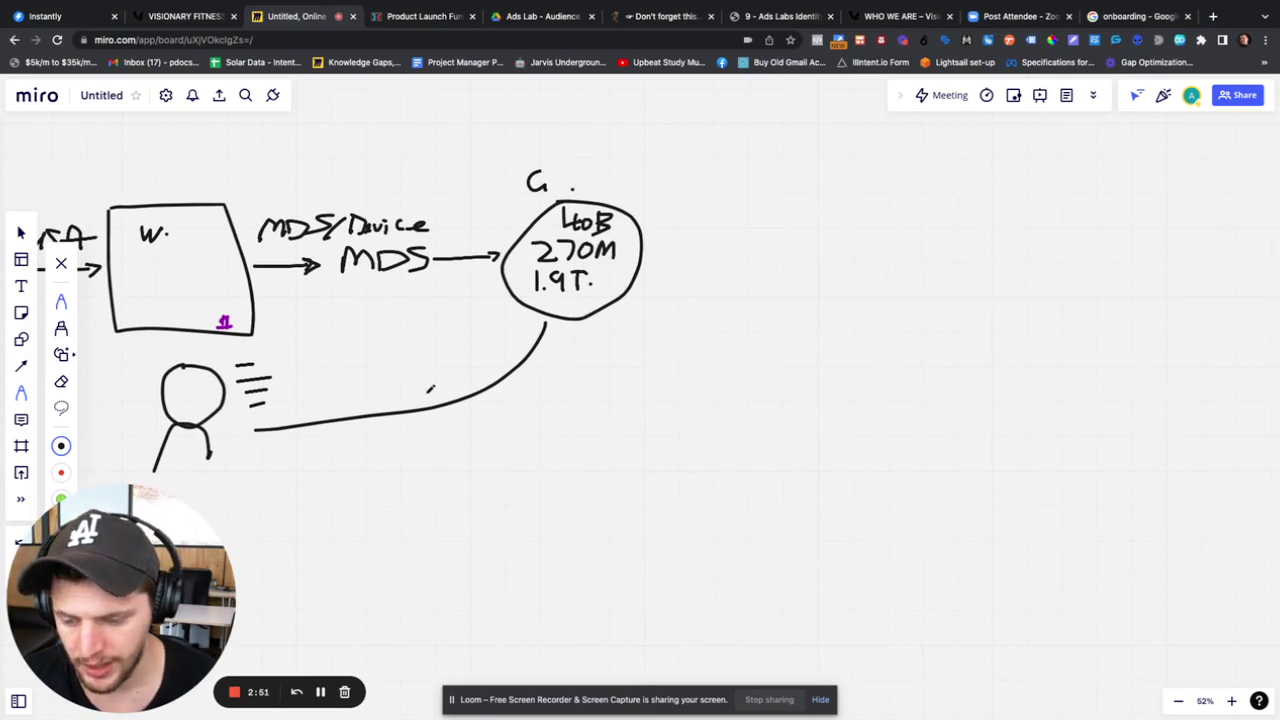
scroll(430, 389, left, 3)
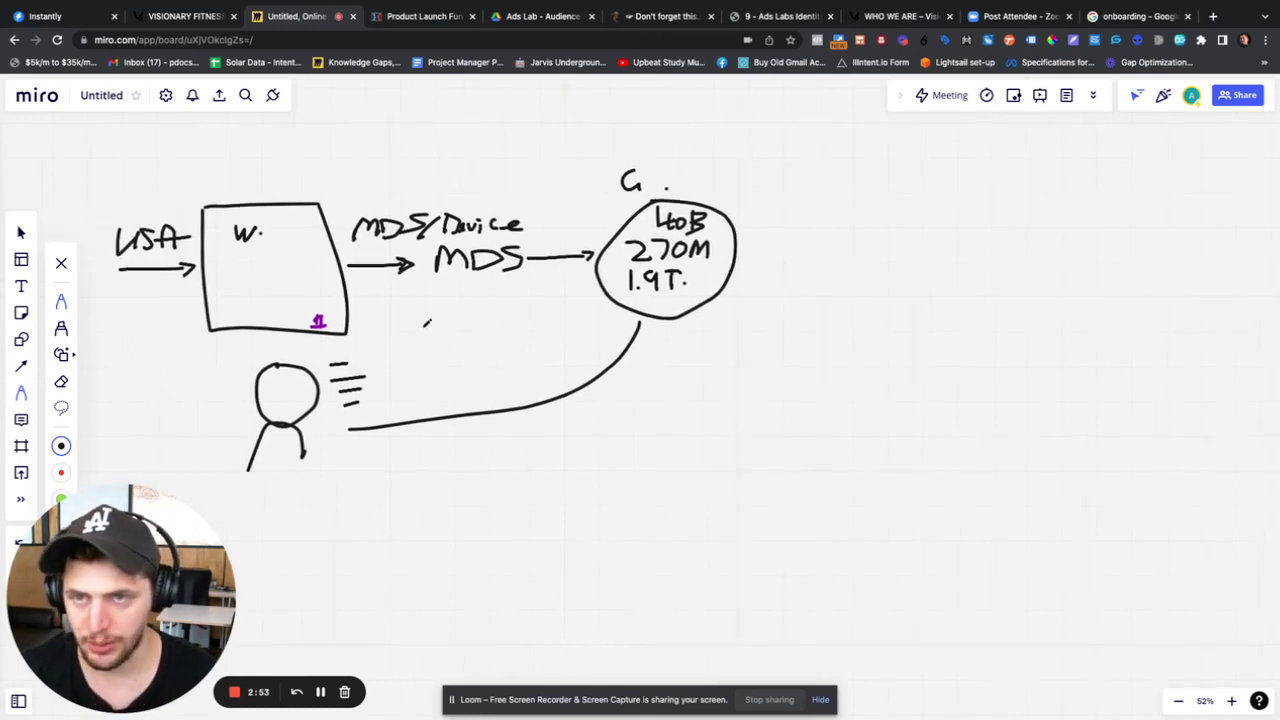
Step: Switch to the Ads Lab dashboard for My Pet Peed and highlight the fingerprint fires, unique visitors and unique devices percentage in Fingerprinting Statistics
click(776, 18)
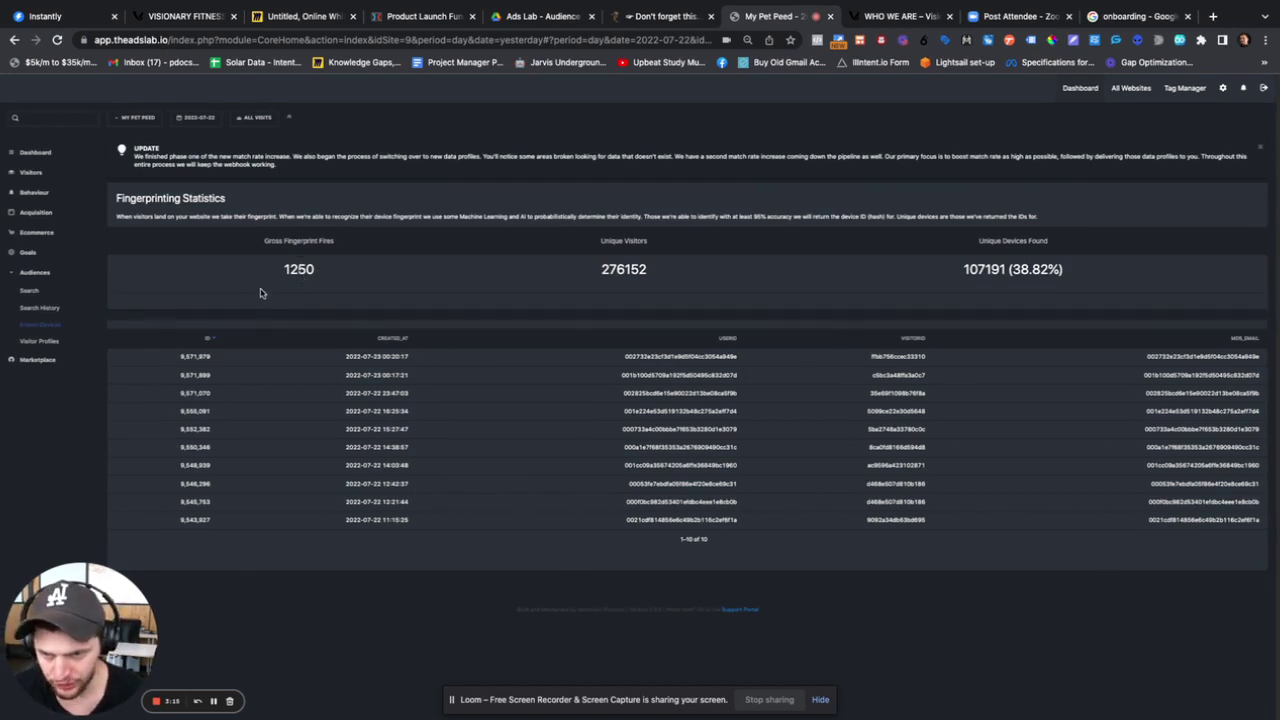
double_click(310, 240)
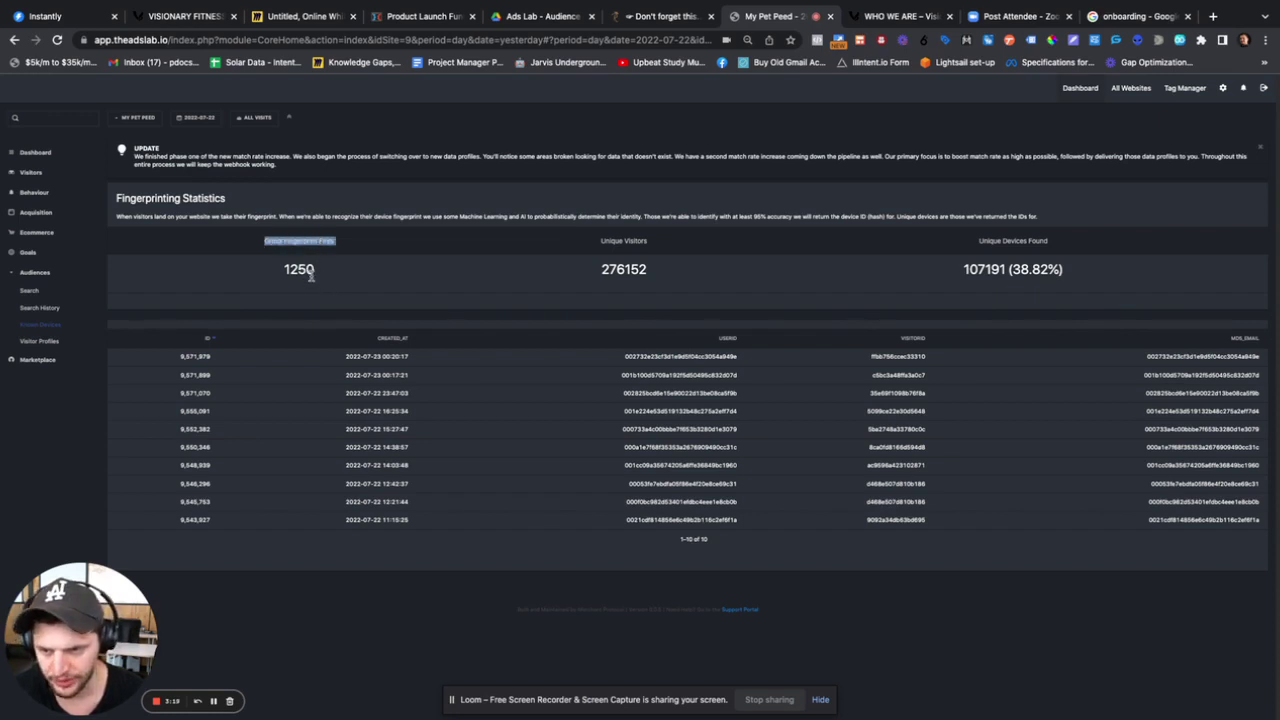
double_click(300, 269)
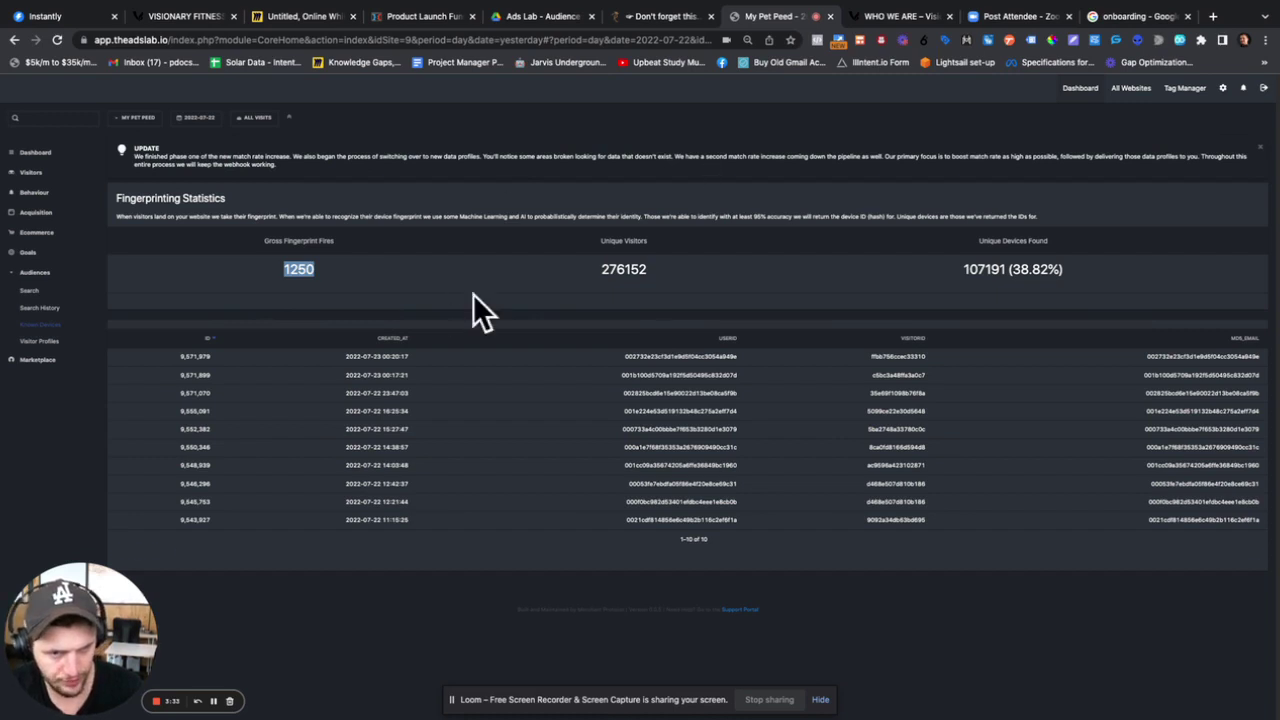
double_click(624, 269)
click(946, 272)
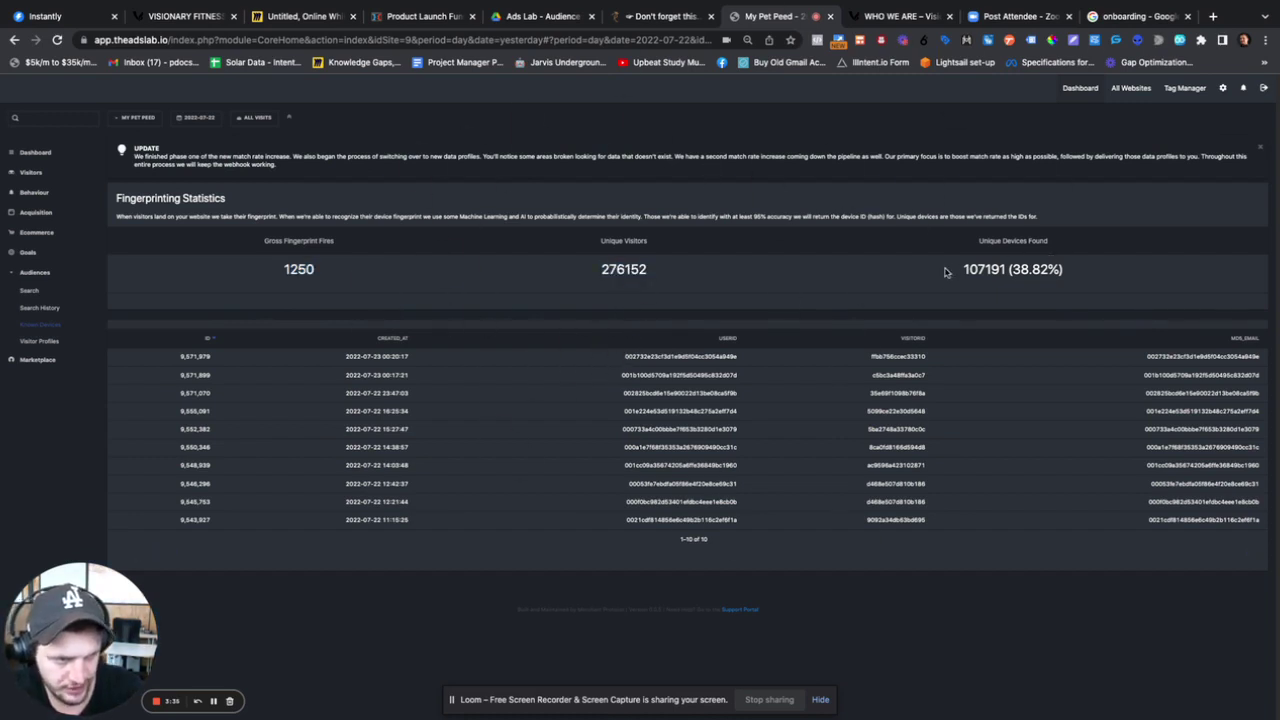
drag(1020, 268, 1048, 270)
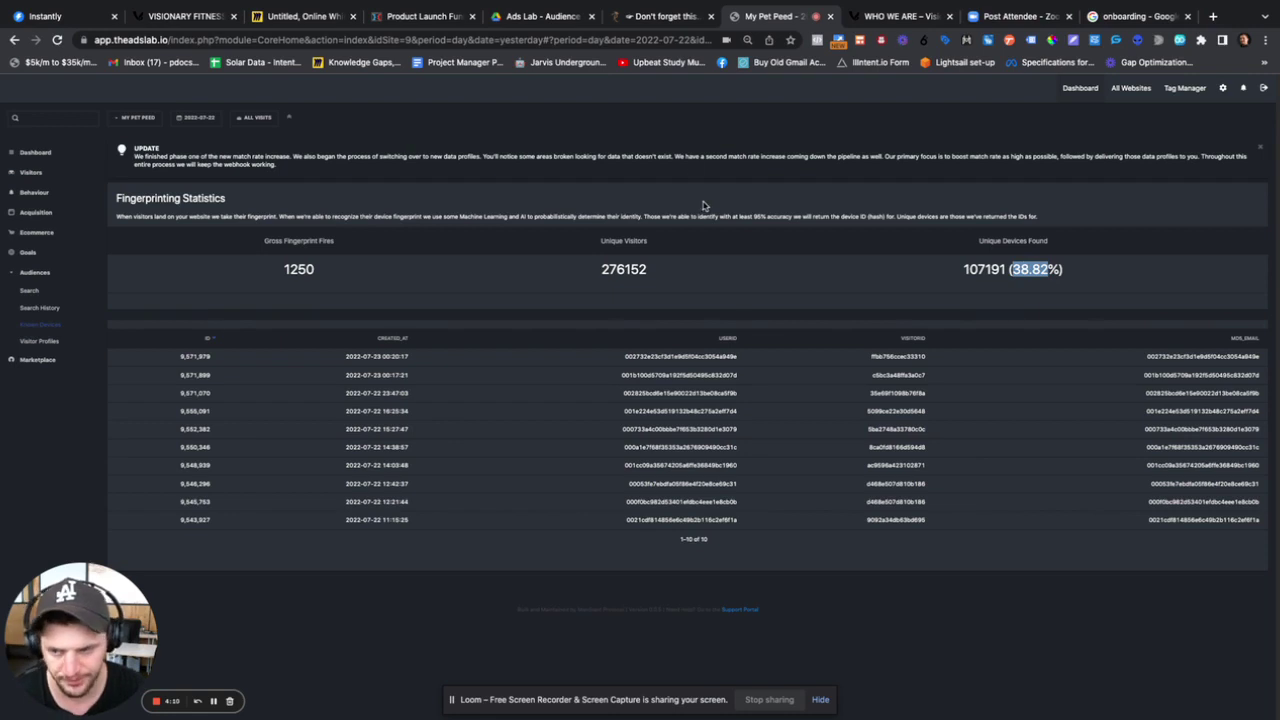
Step: Open the Visitor Profiles report, highlight the unique devices and match rate figures, and view further columns of the Identified Leads table
click(40, 341)
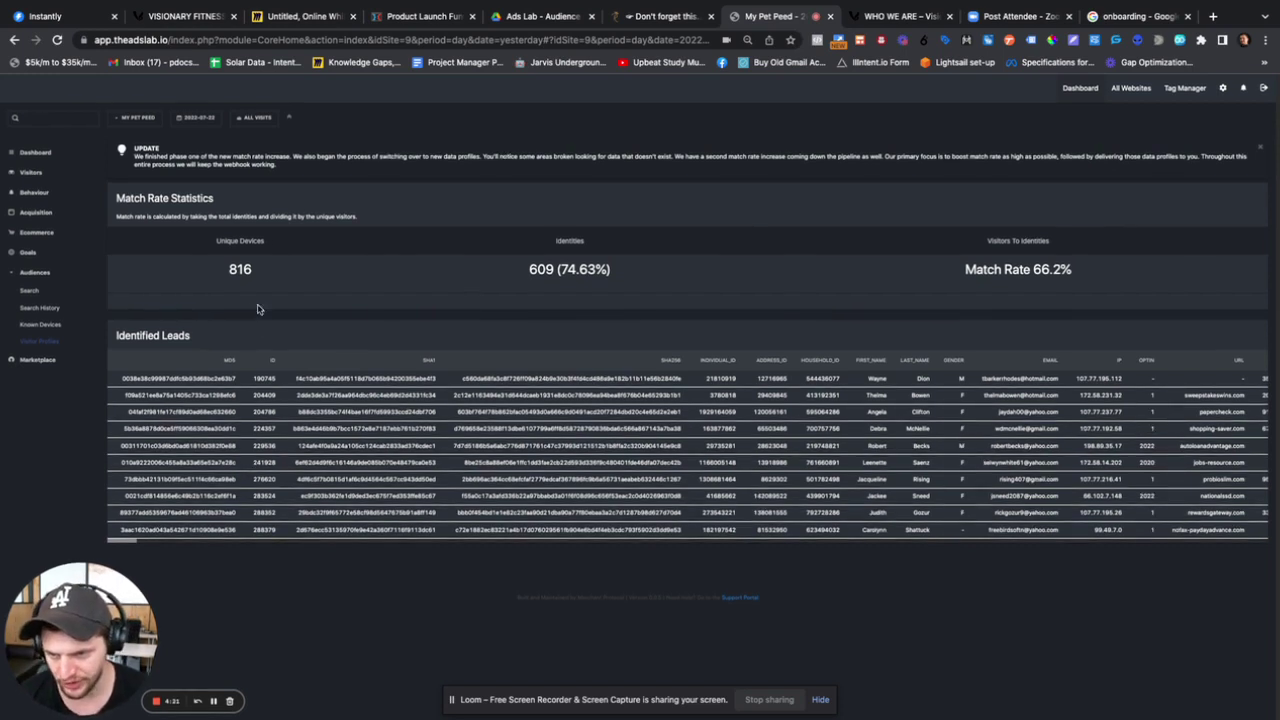
double_click(240, 268)
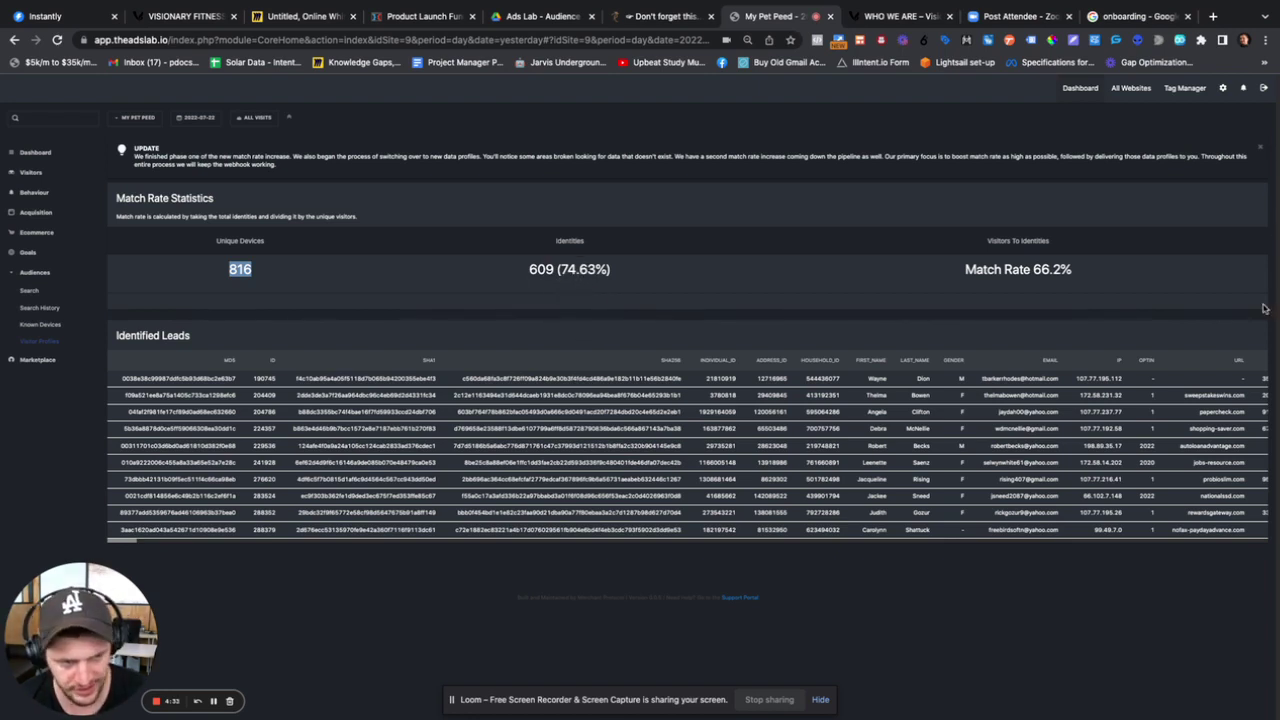
drag(1034, 270, 1057, 270)
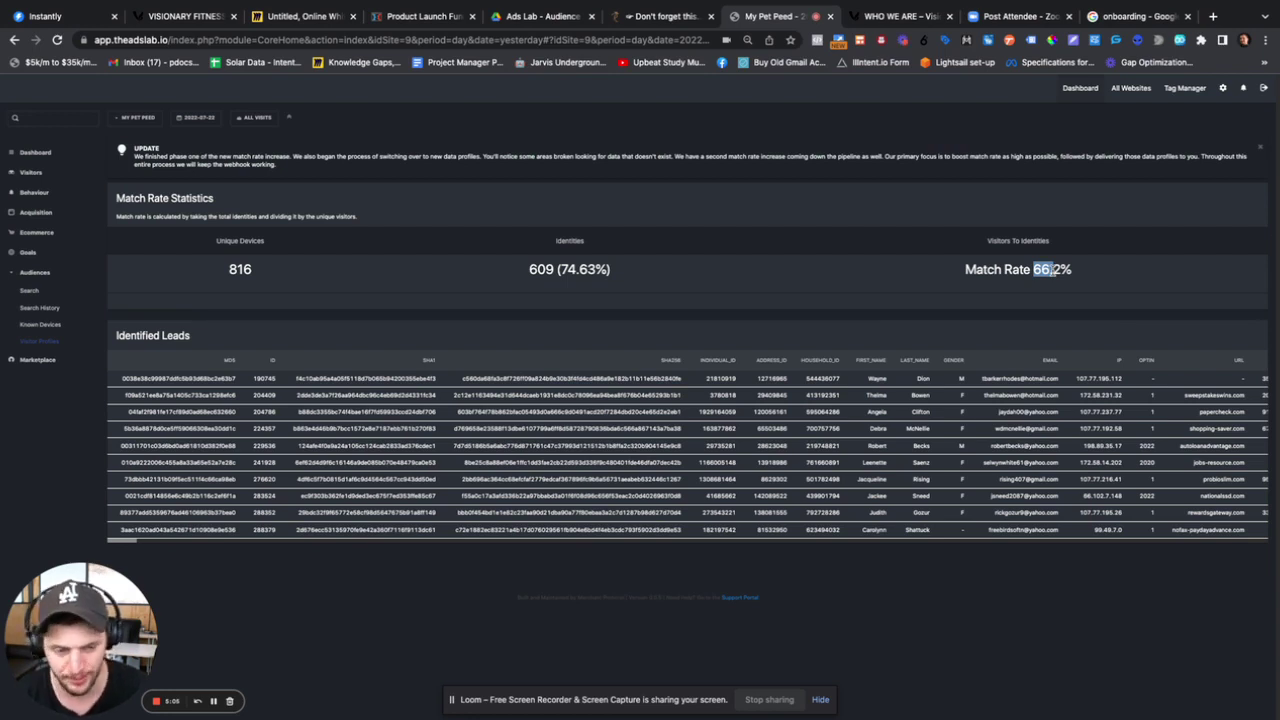
scroll(937, 482, right, 10)
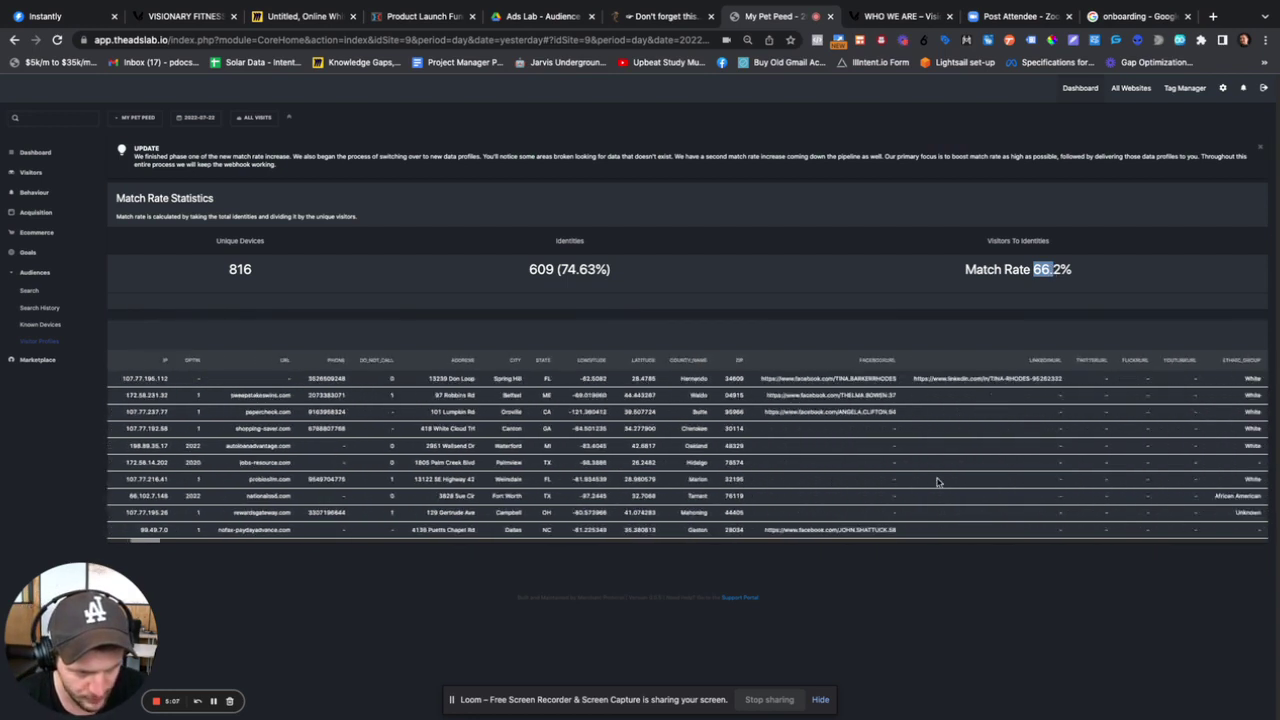
Step: Highlight the full match rate and identities figures, and examine the contact, address and social profile columns of the identified leads
click(1041, 269)
triple_click(1041, 269)
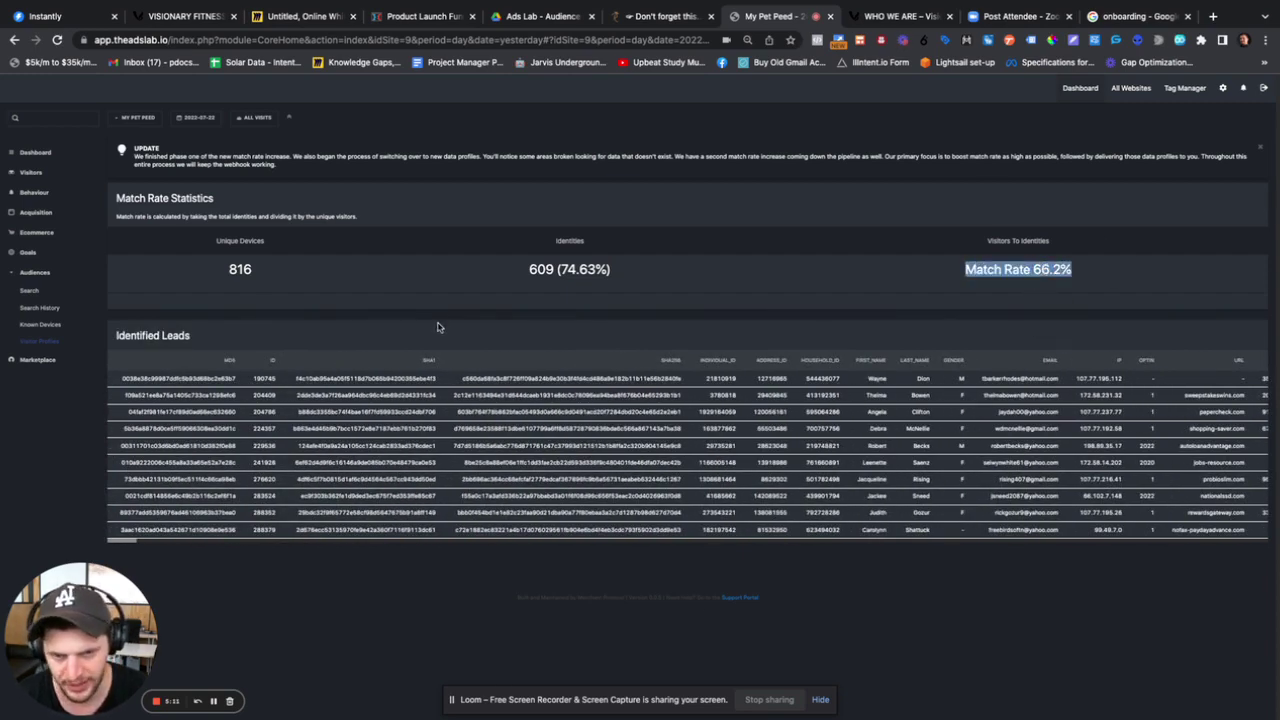
triple_click(553, 270)
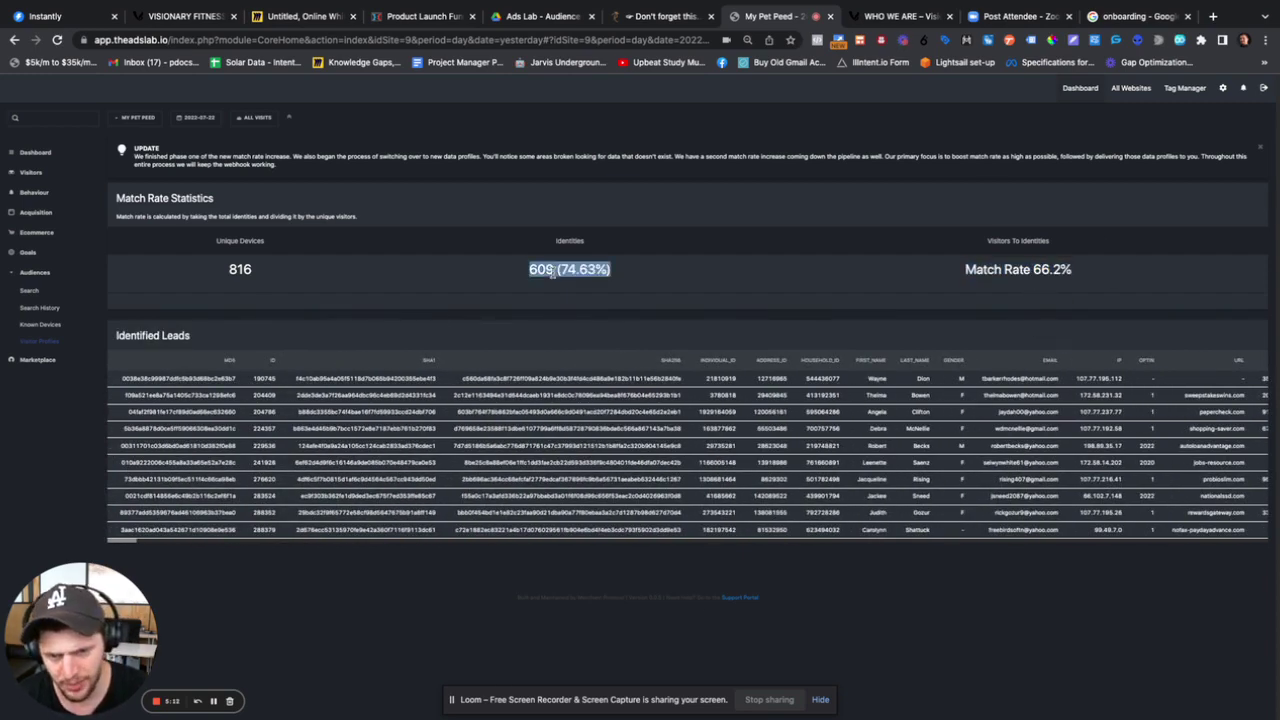
triple_click(1036, 266)
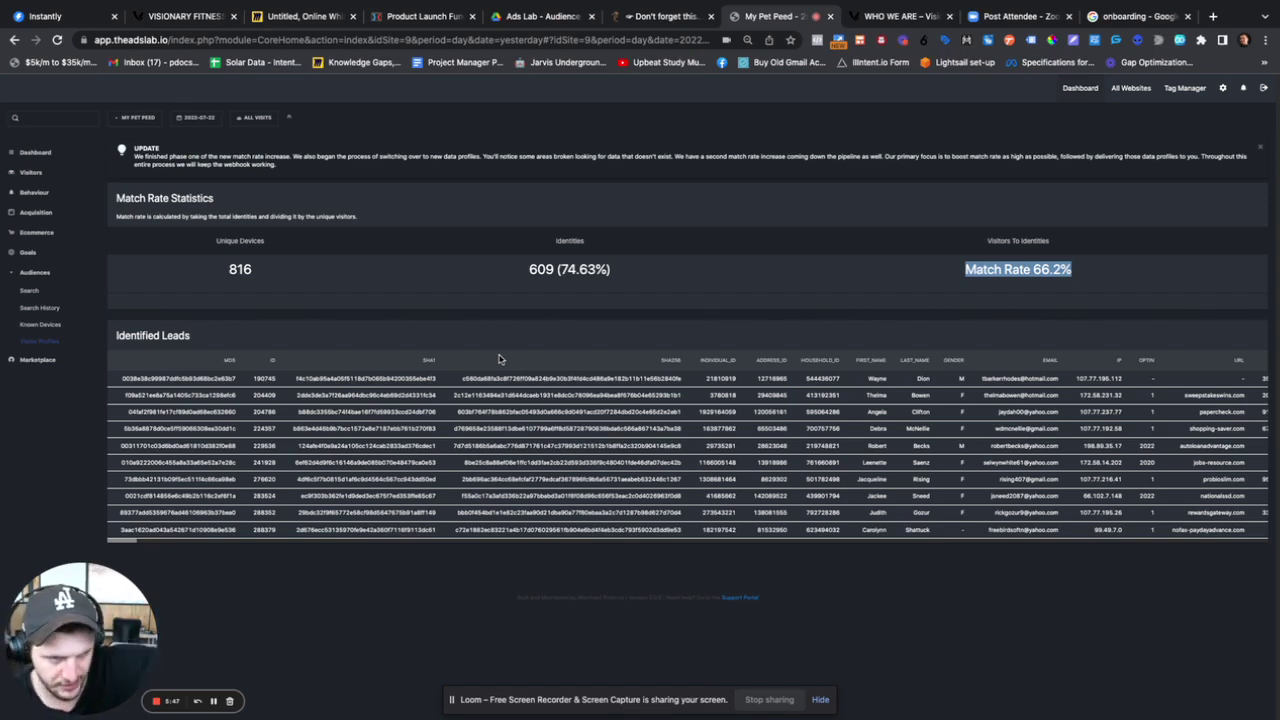
scroll(480, 400, right, 10)
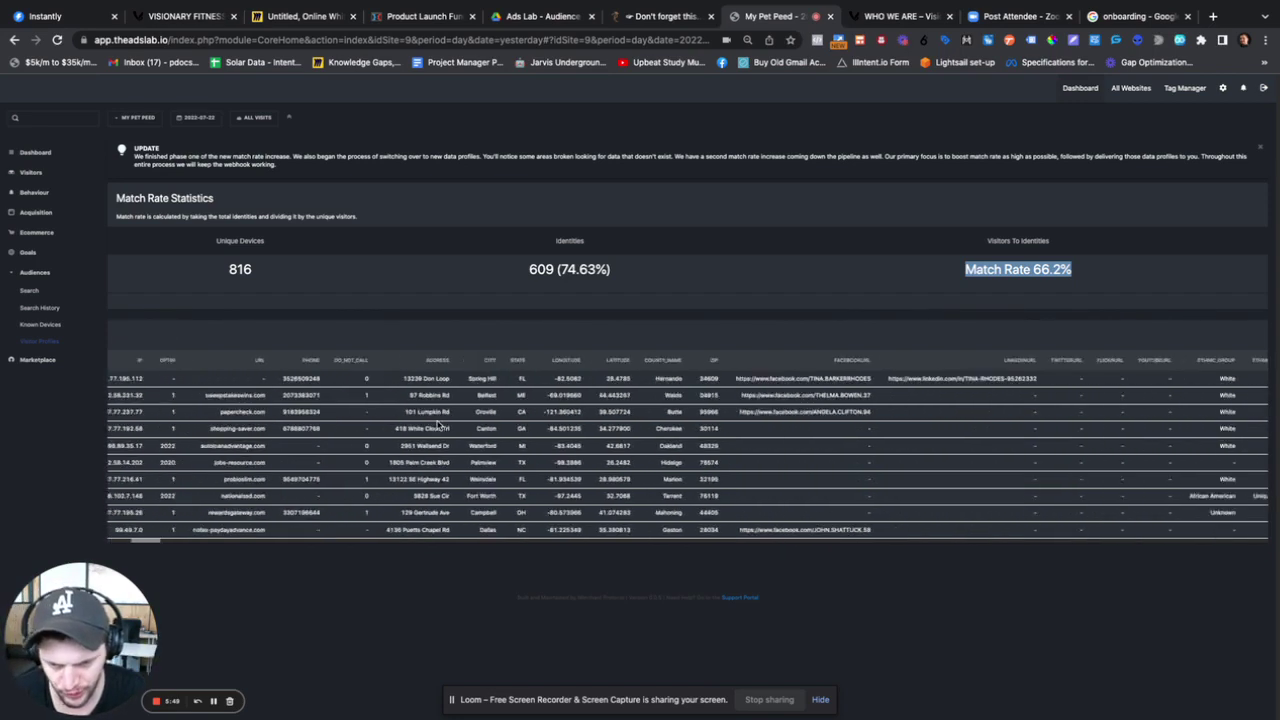
scroll(466, 420, left, 10)
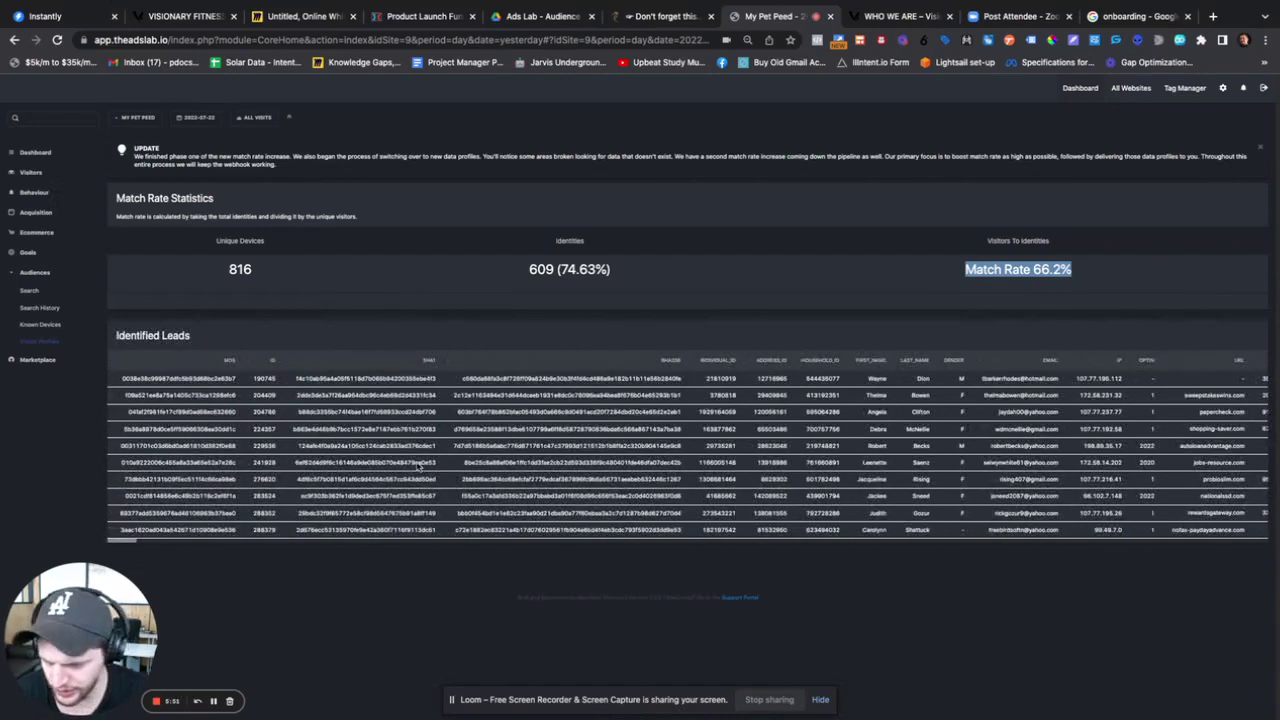